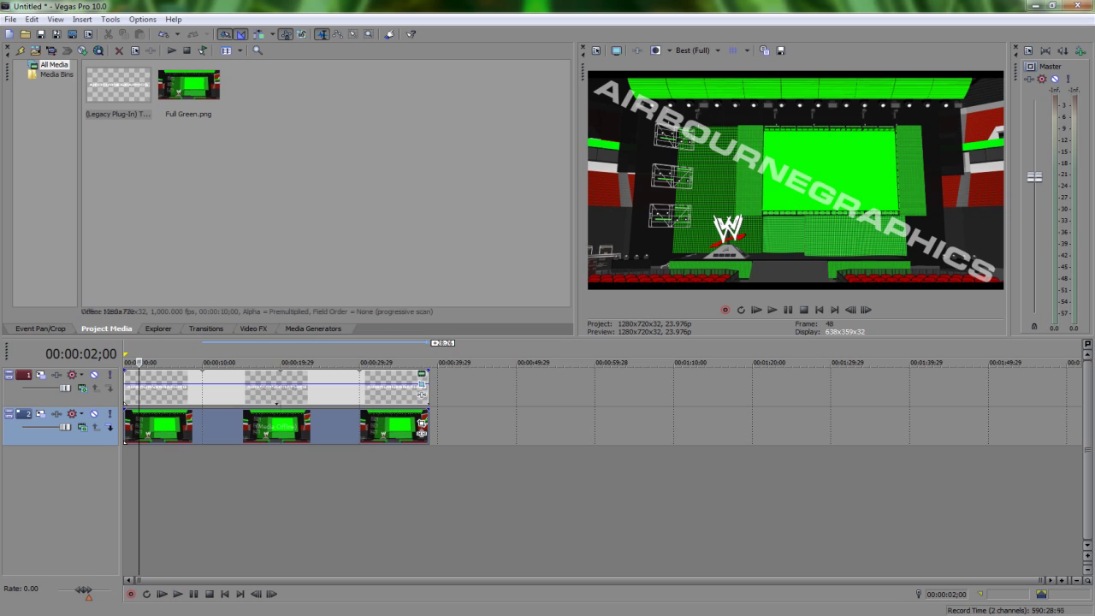
Set the video preview quality to Preview (Auto).
{"action": "left_click", "coordinate": [185, 426]}
{"action": "left_click", "coordinate": [150, 426]}
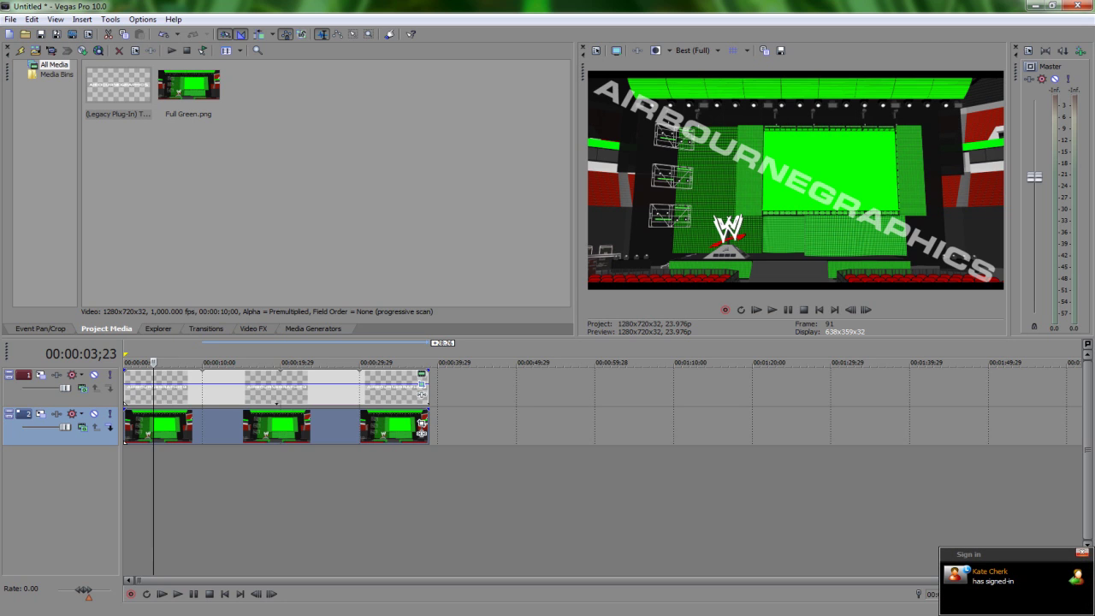
{"action": "left_click", "coordinate": [695, 50]}
{"action": "mouse_move", "coordinate": [706, 77]}
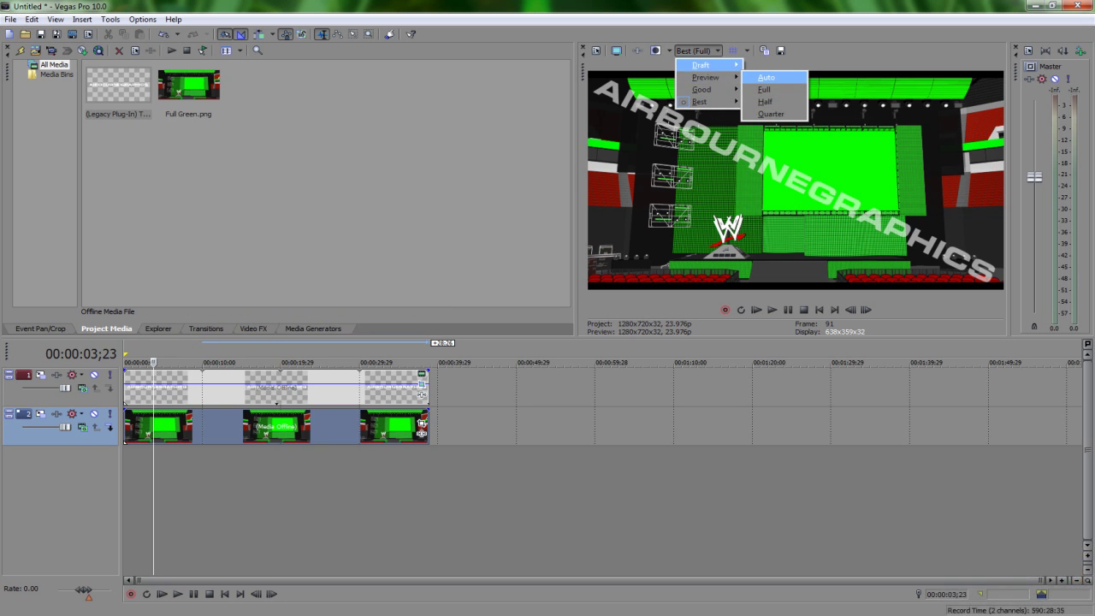
{"action": "left_click", "coordinate": [765, 77]}
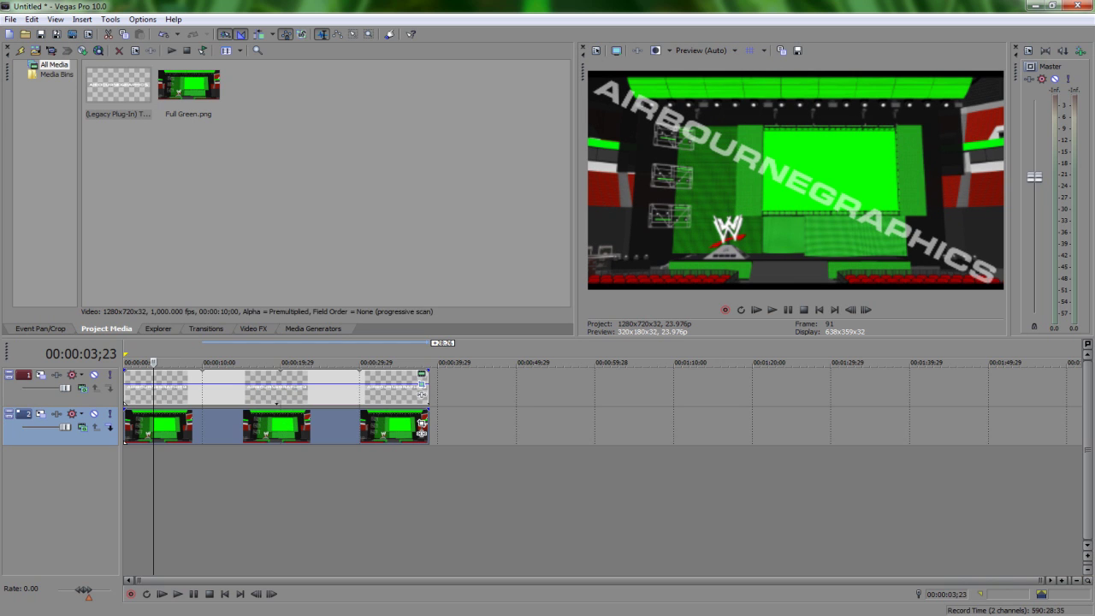
Compare the video preview at Best (Full) quality and return it to Preview (Auto).
{"action": "left_click", "coordinate": [701, 51]}
{"action": "mouse_move", "coordinate": [698, 102]}
{"action": "left_click", "coordinate": [764, 114]}
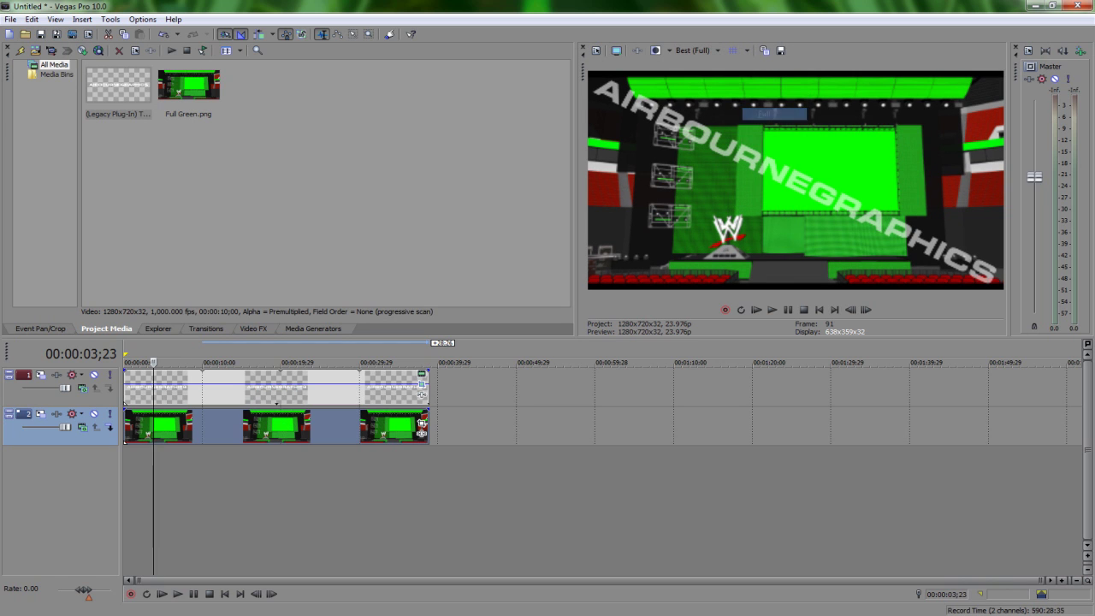
{"action": "left_click", "coordinate": [701, 51]}
{"action": "left_click", "coordinate": [766, 77]}
Add the Sony Chroma Keyer effect to the Full Green event on the second track.
{"action": "left_click", "coordinate": [184, 362]}
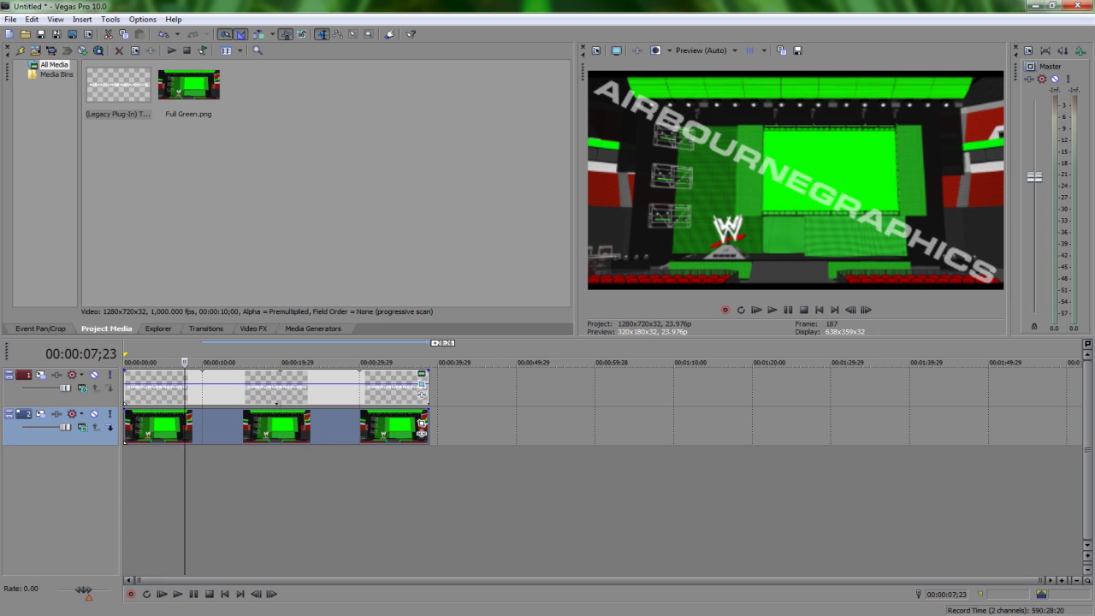
{"action": "left_click", "coordinate": [422, 434]}
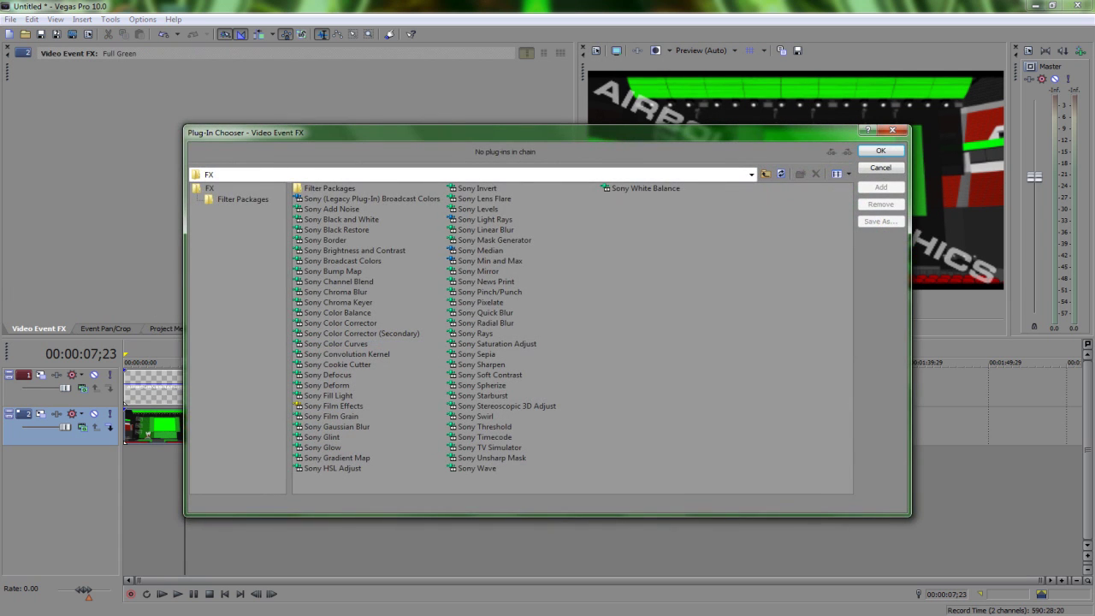
{"action": "left_click", "coordinate": [338, 302]}
{"action": "double_click", "coordinate": [338, 302]}
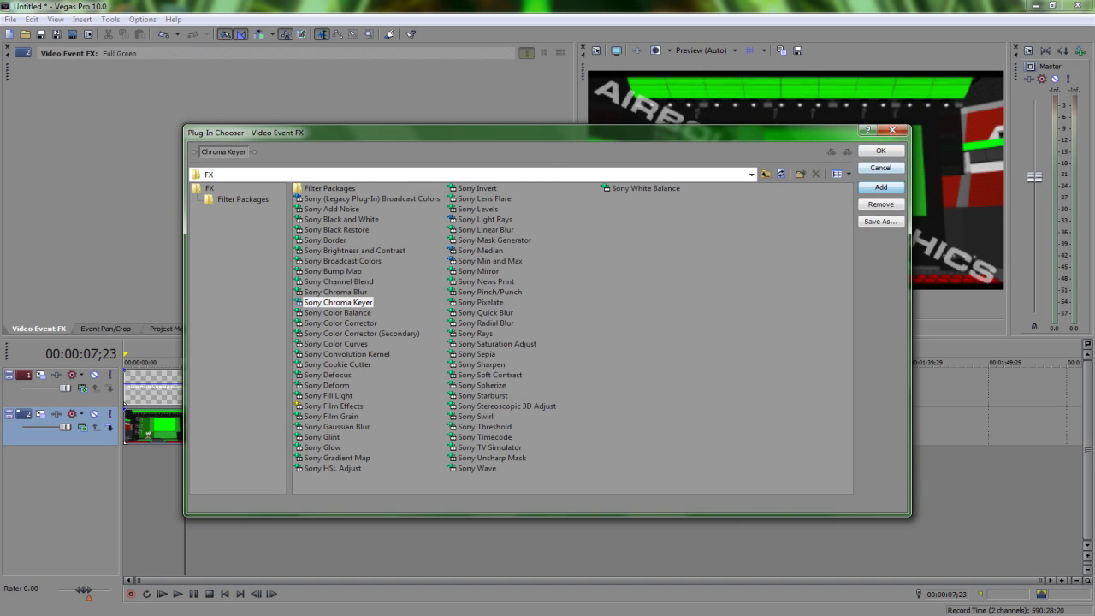
{"action": "left_click", "coordinate": [880, 150]}
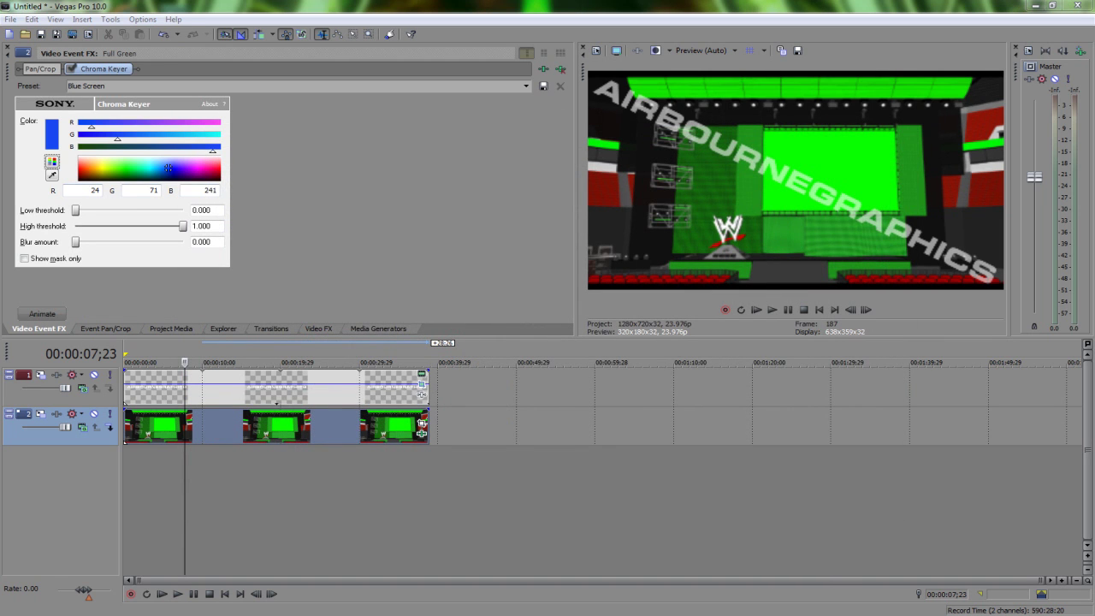
Set the Chroma Keyer colour to green (R 8, G 253, B 0) with a low threshold of 0.139, and close its settings.
{"action": "left_click", "coordinate": [124, 168]}
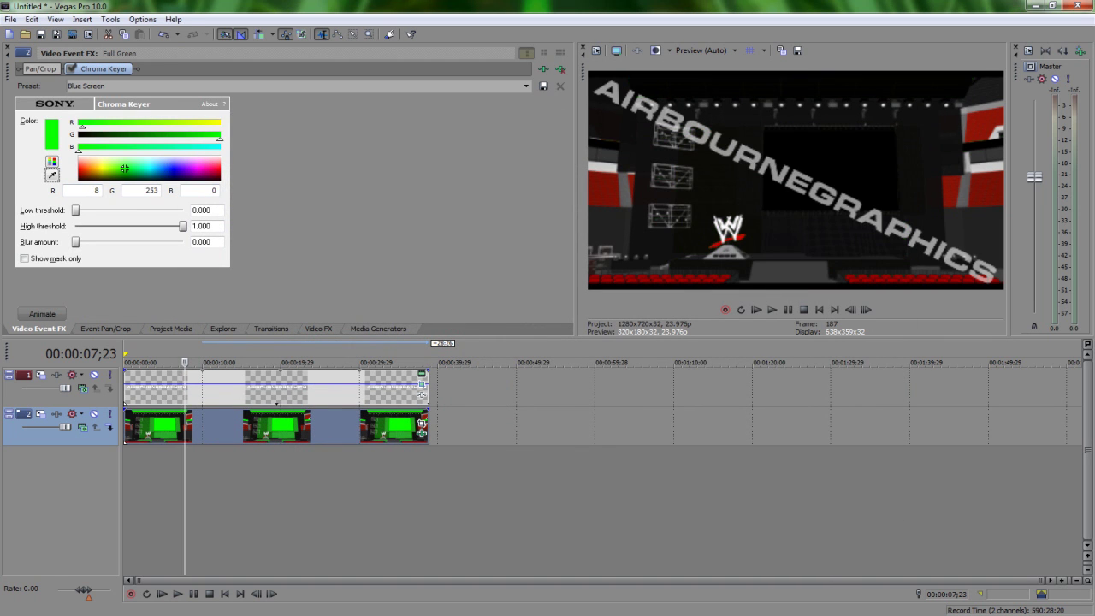
{"action": "left_click_drag", "start_coordinate": [75, 209], "coordinate": [90, 210]}
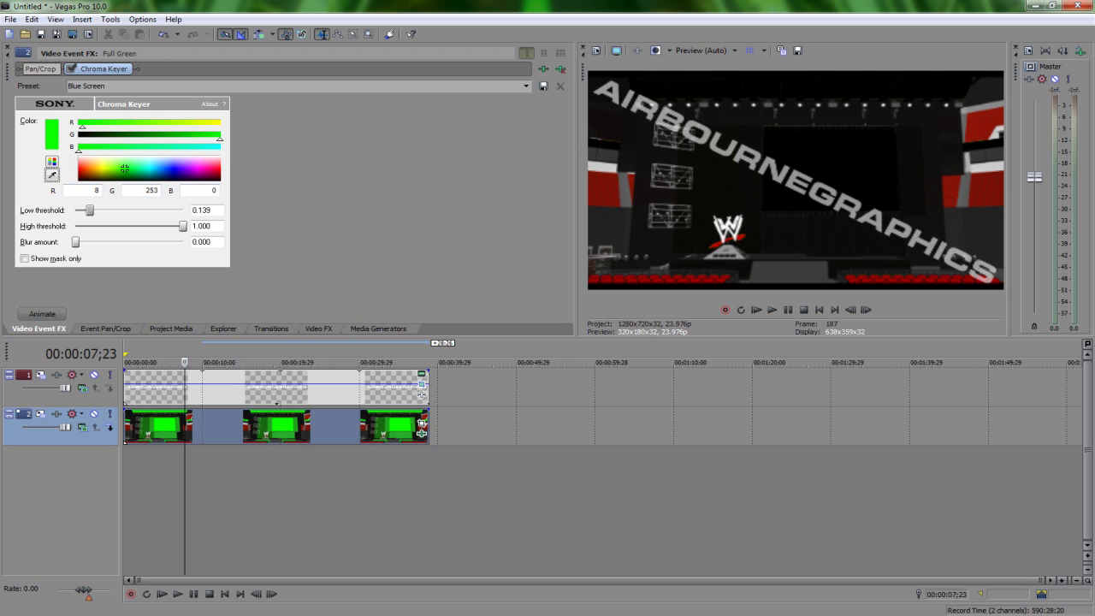
{"action": "left_click", "coordinate": [7, 47]}
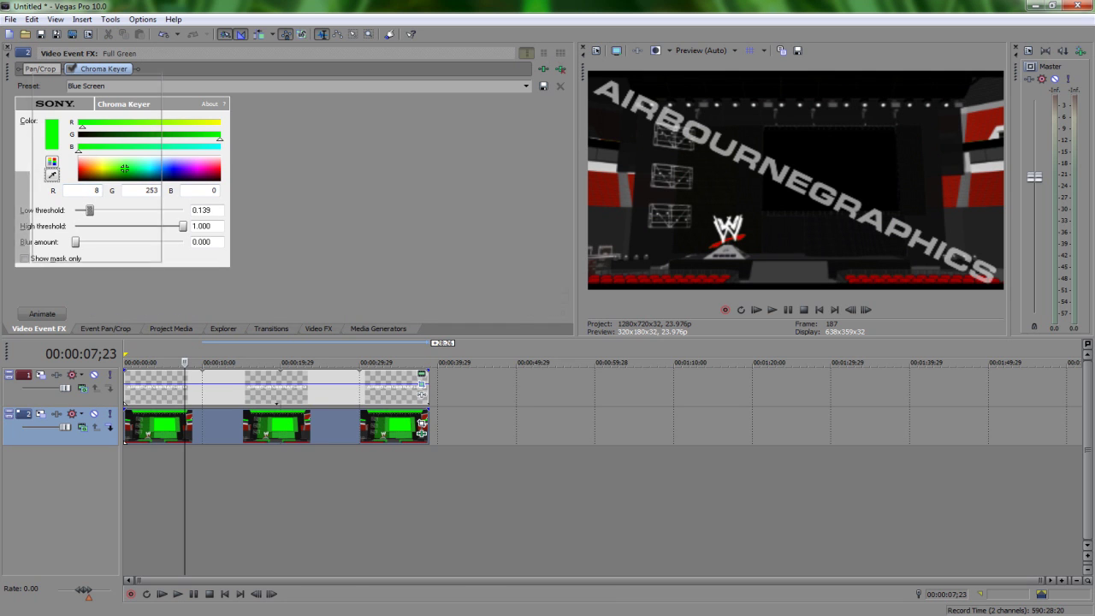
{"action": "key", "text": "alt+5"}
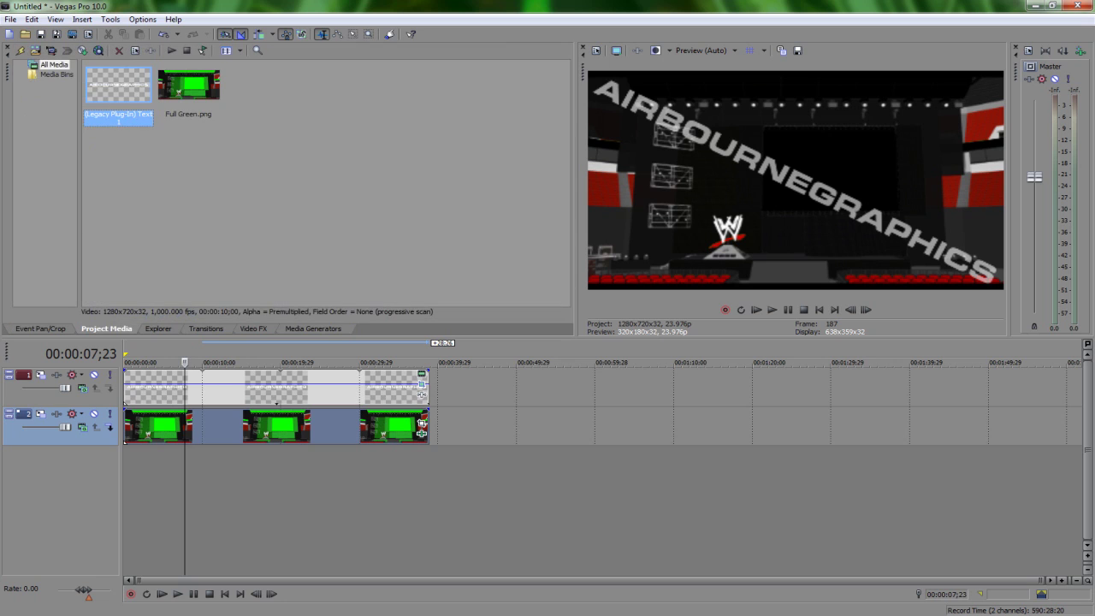
Add Sony Brightness and Contrast and Sony Color Balance after the Chroma Keyer in the Full Green event's effect chain.
{"action": "left_click", "coordinate": [156, 425]}
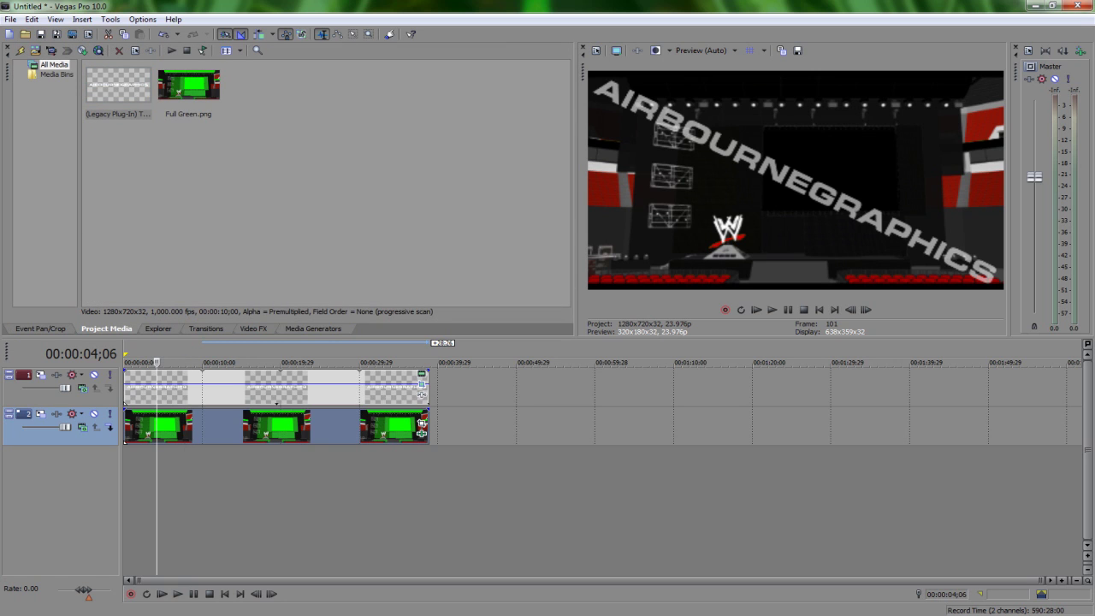
{"action": "left_click", "coordinate": [421, 434]}
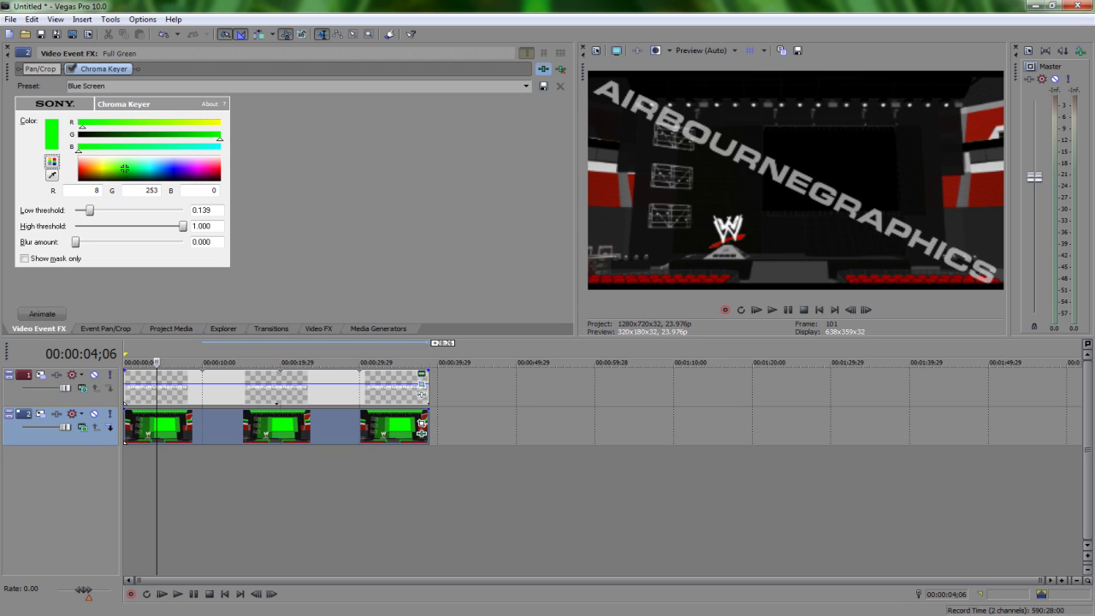
{"action": "left_click", "coordinate": [544, 68]}
{"action": "left_click_drag", "start_coordinate": [547, 133], "coordinate": [471, 327]}
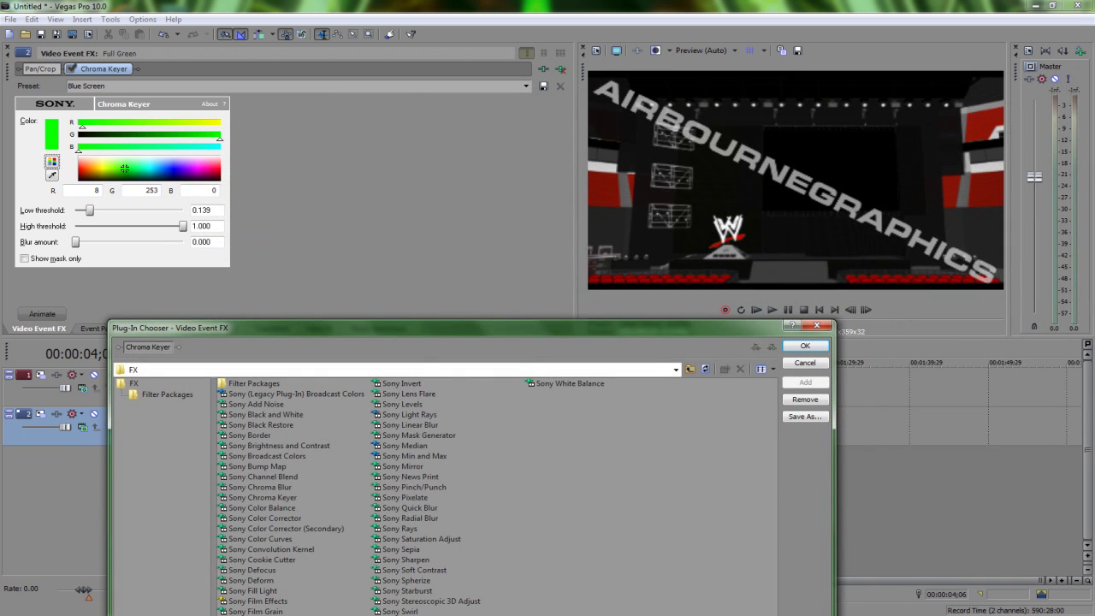
{"action": "left_click_drag", "start_coordinate": [438, 327], "coordinate": [449, 121]}
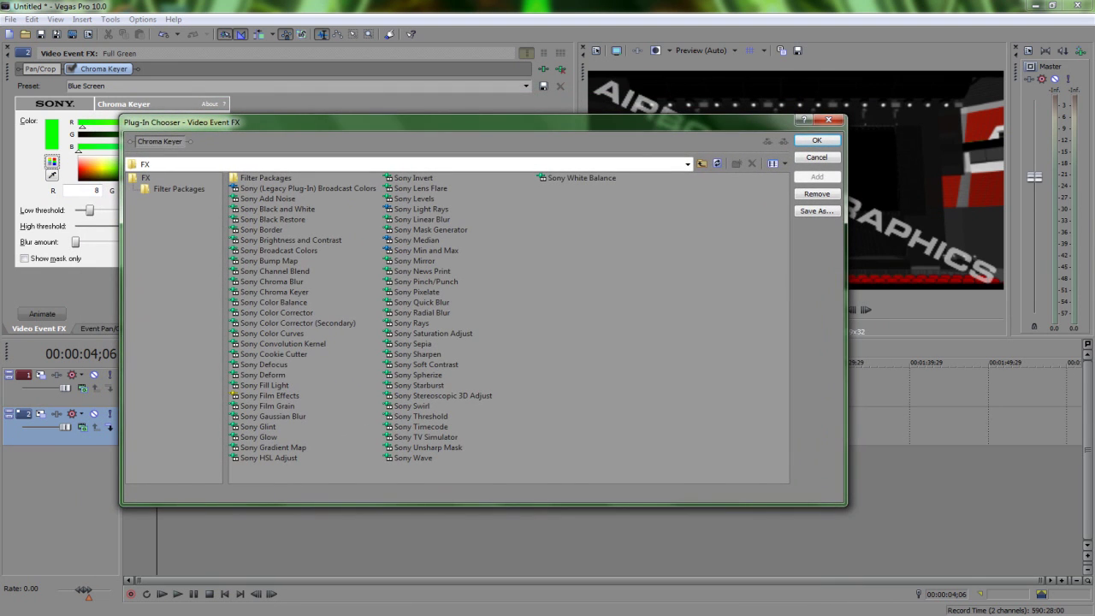
{"action": "left_click", "coordinate": [273, 302]}
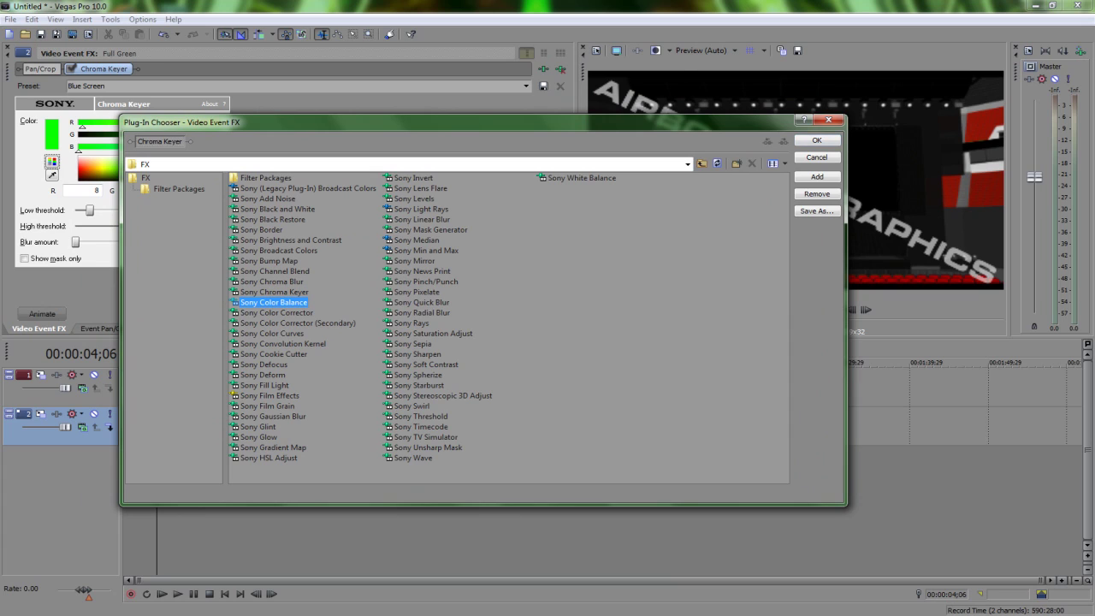
{"action": "left_click", "coordinate": [291, 240]}
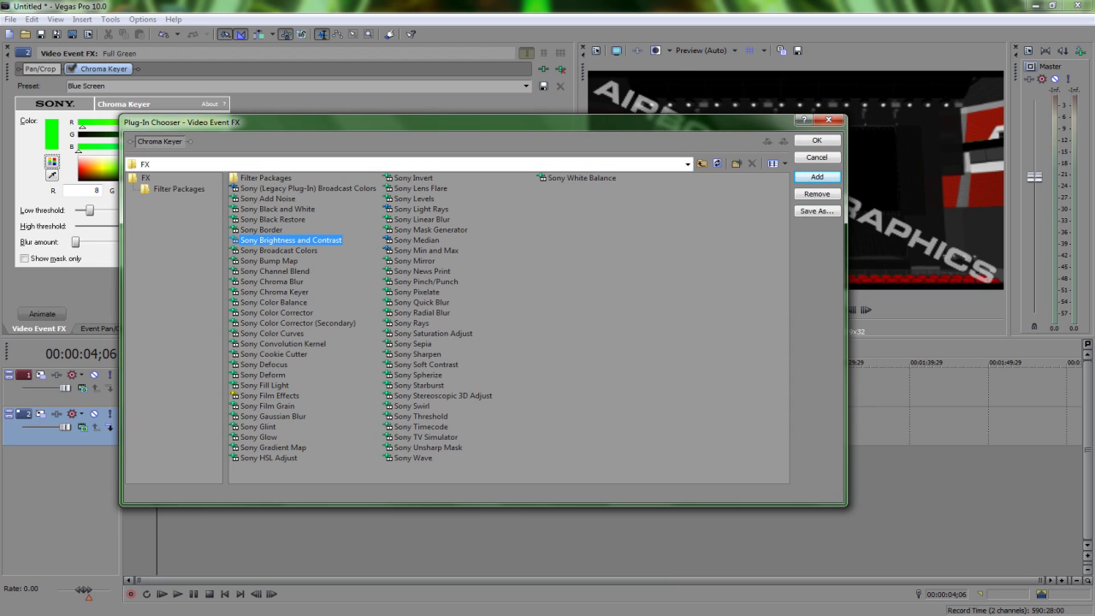
{"action": "left_click", "coordinate": [817, 176]}
{"action": "left_click", "coordinate": [273, 302]}
{"action": "left_click", "coordinate": [817, 176]}
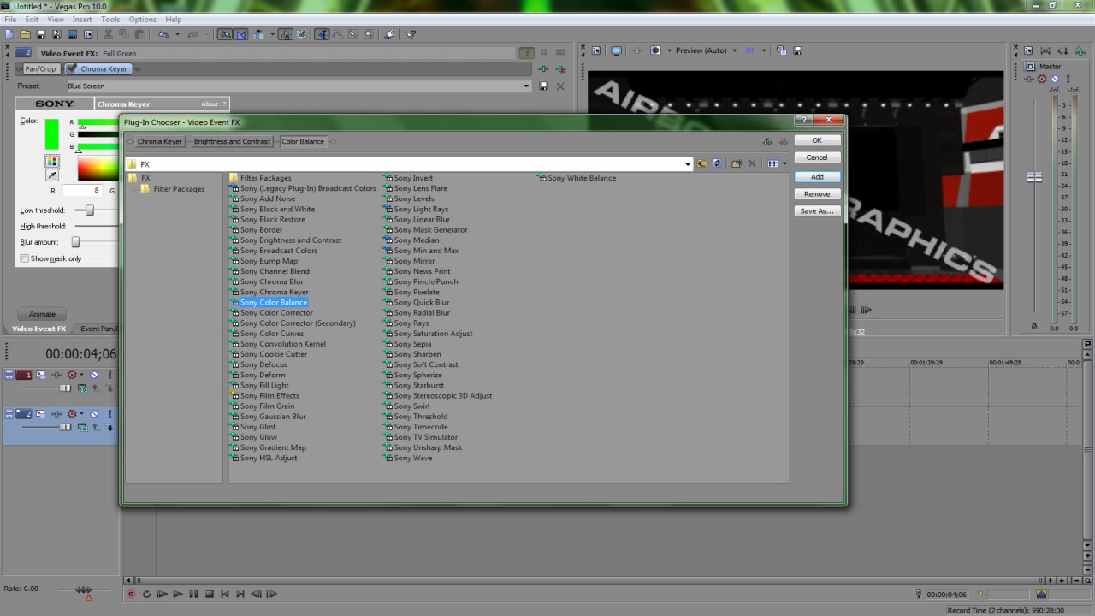
Add Sony Glow to the end of the event's effect chain and apply the chain.
{"action": "left_click", "coordinate": [258, 436]}
{"action": "key", "text": "Return"}
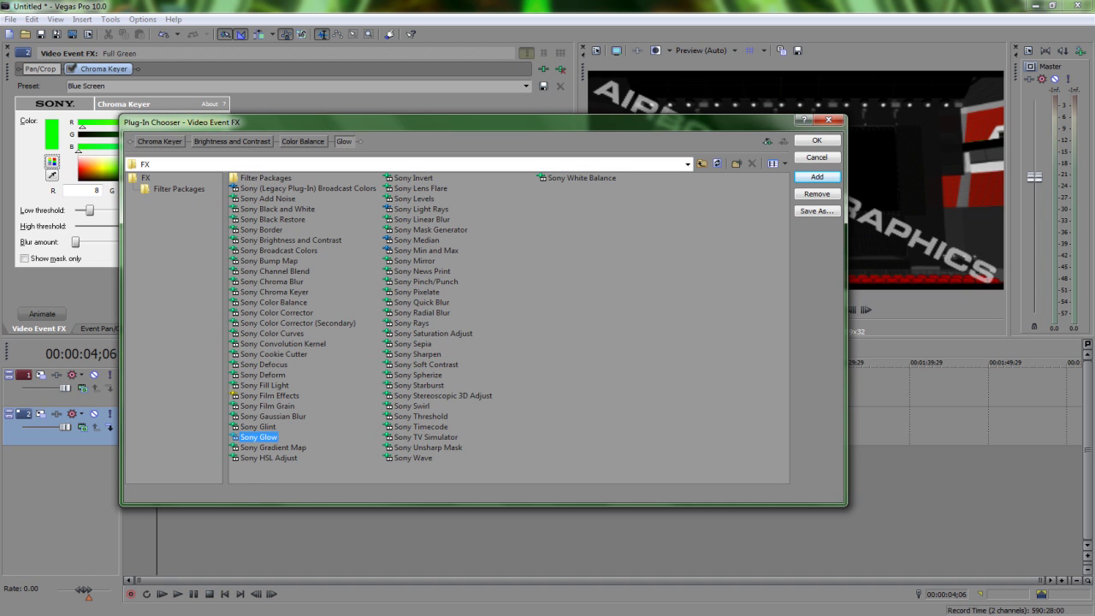
{"action": "key", "text": "Return"}
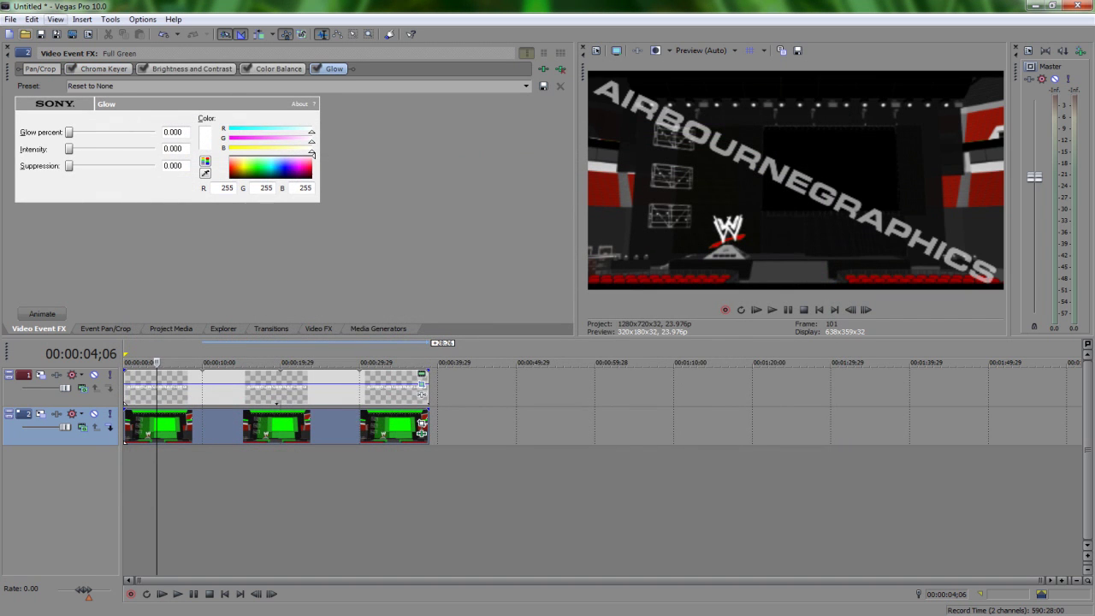
Try a contrast of -1.00 in the Brightness and Contrast effect, and settle on 0.17.
{"action": "left_click", "coordinate": [190, 68]}
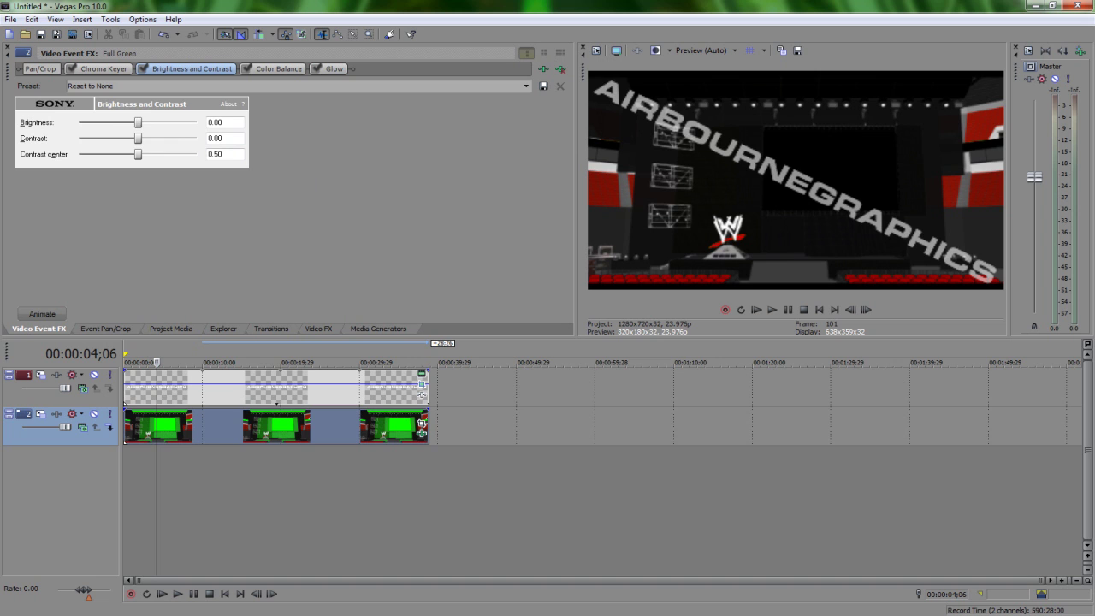
{"action": "left_click_drag", "start_coordinate": [138, 138], "coordinate": [79, 138]}
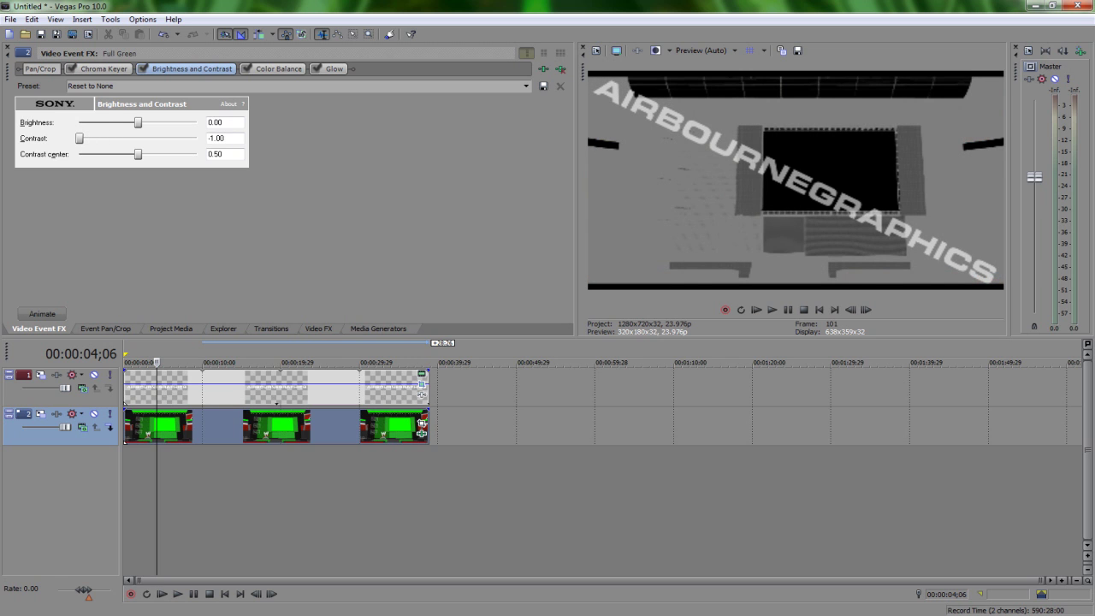
{"action": "mouse_move", "coordinate": [79, 137]}
{"action": "left_mouse_down"}
{"action": "mouse_move", "coordinate": [161, 138]}
{"action": "mouse_move", "coordinate": [78, 137]}
{"action": "left_mouse_up"}
{"action": "left_click_drag", "start_coordinate": [79, 138], "coordinate": [147, 138]}
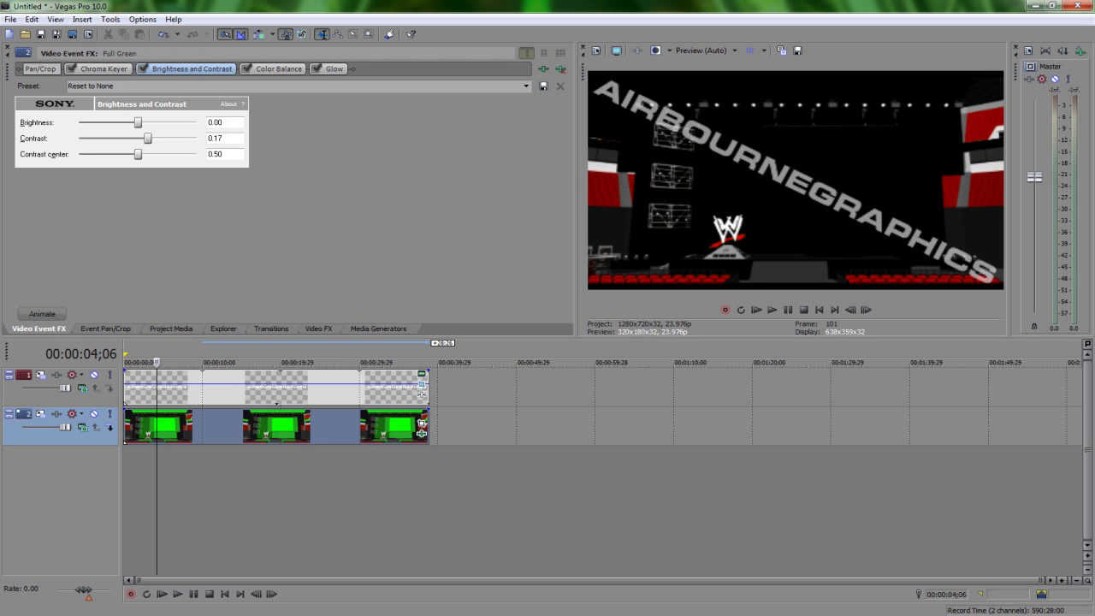
Set the Brightness and Contrast effect's contrast center to 0.00 and its brightness to -0.02.
{"action": "left_click_drag", "start_coordinate": [137, 123], "coordinate": [140, 122]}
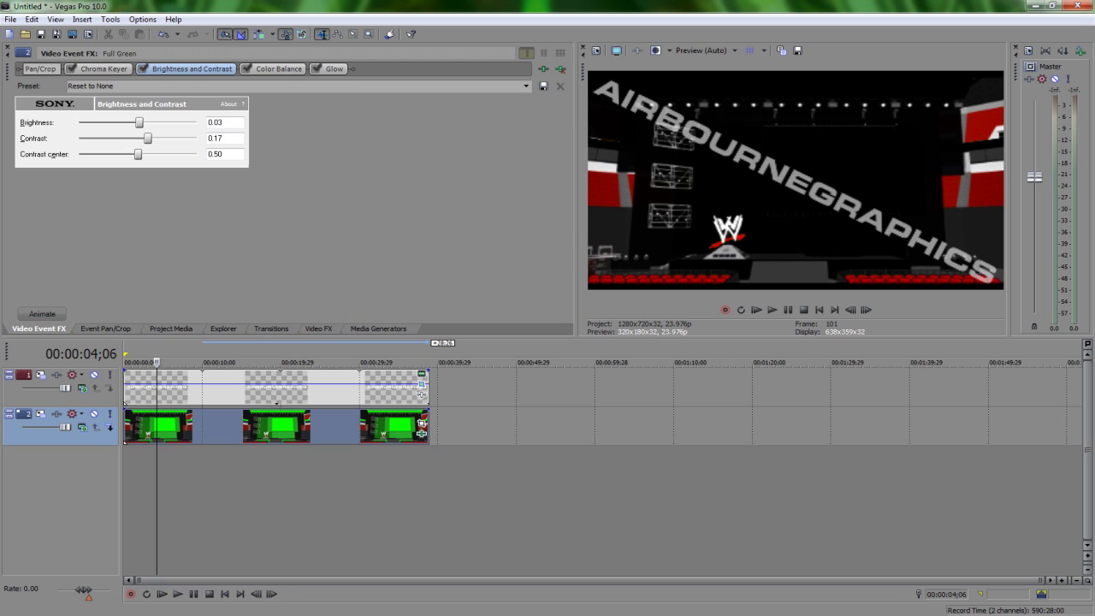
{"action": "left_click_drag", "start_coordinate": [139, 122], "coordinate": [138, 122]}
{"action": "mouse_move", "coordinate": [138, 154]}
{"action": "left_mouse_down"}
{"action": "mouse_move", "coordinate": [81, 154]}
{"action": "mouse_move", "coordinate": [188, 154]}
{"action": "mouse_move", "coordinate": [138, 154]}
{"action": "left_mouse_up"}
{"action": "double_click", "coordinate": [216, 154]}
{"action": "type", "text": "0"}
{"action": "key", "text": "Return"}
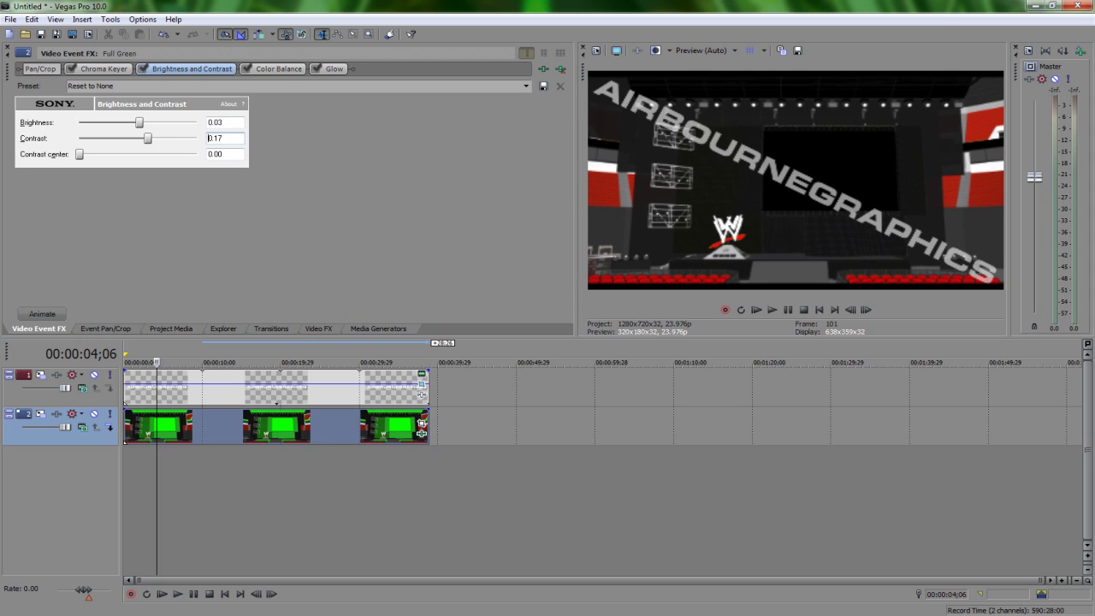
{"action": "left_click_drag", "start_coordinate": [139, 122], "coordinate": [136, 122]}
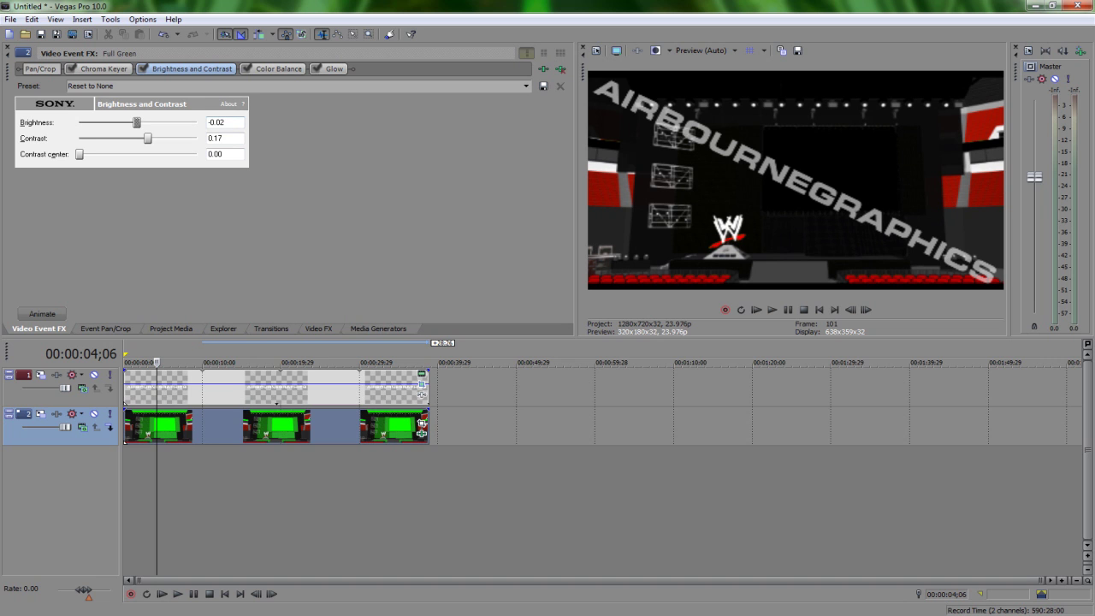
Import WM27_graphics_x264.mp4 into the project media from the Extra Video folder inside WWE Hd.
{"action": "key", "text": "alt+5"}
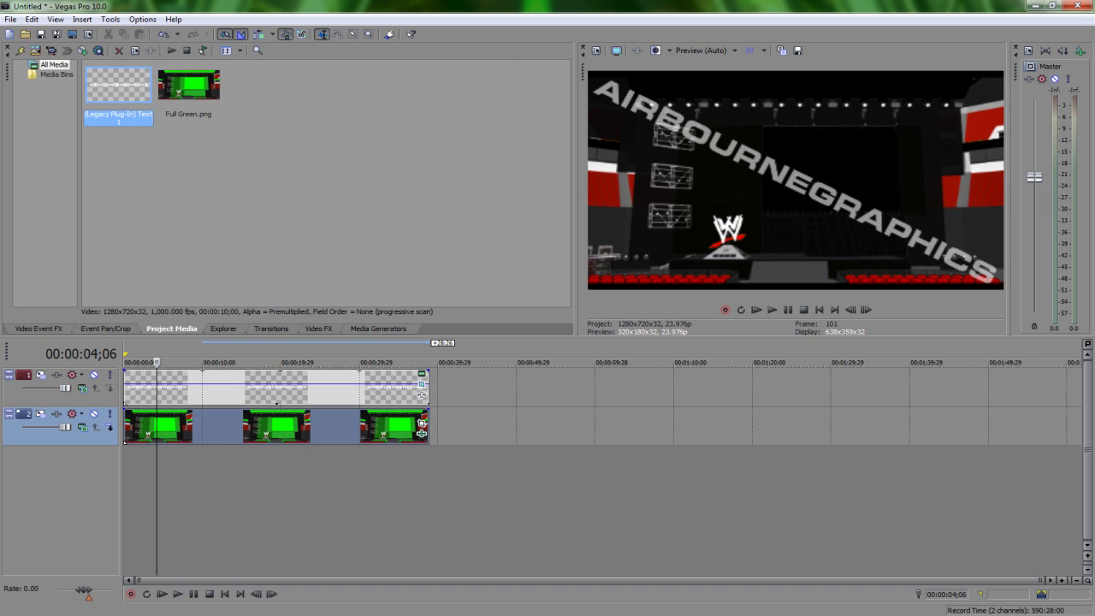
{"action": "left_click", "coordinate": [36, 50]}
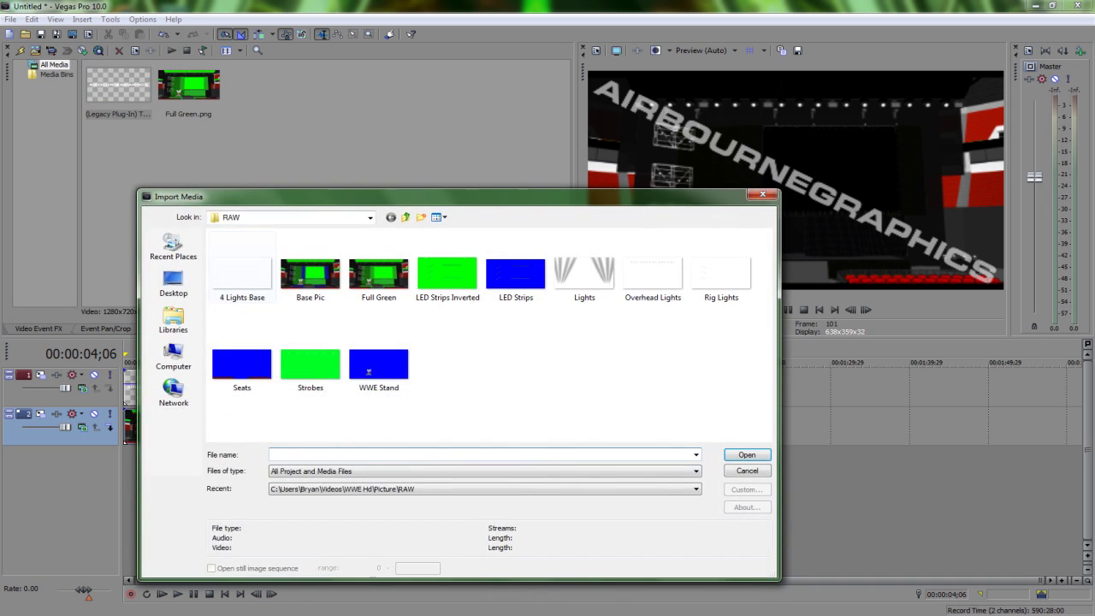
{"action": "left_click", "coordinate": [309, 364]}
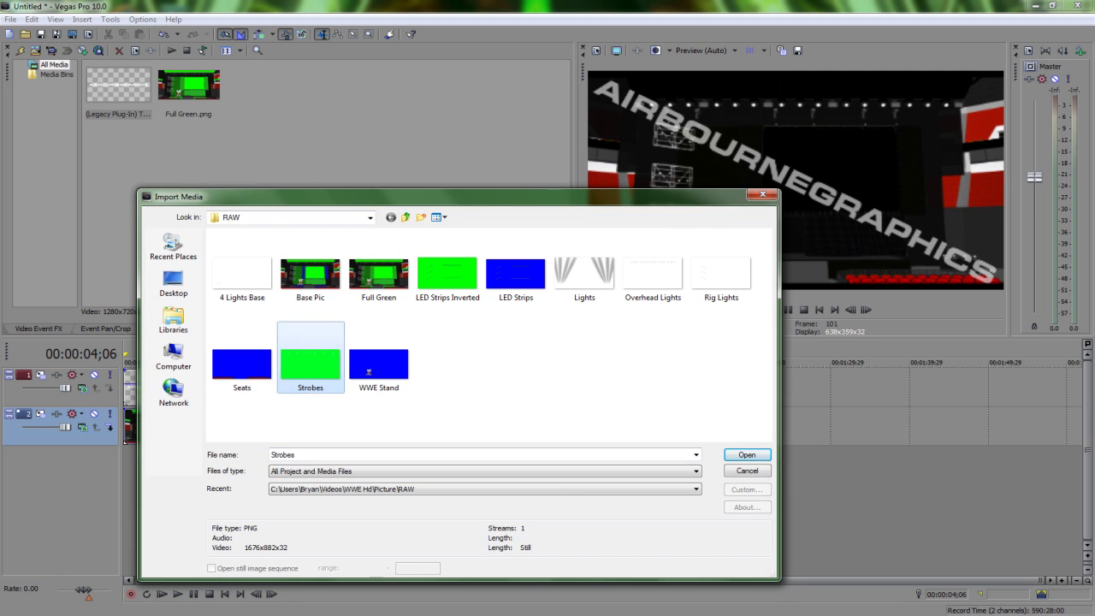
{"action": "left_click", "coordinate": [173, 321]}
{"action": "double_click", "coordinate": [257, 274]}
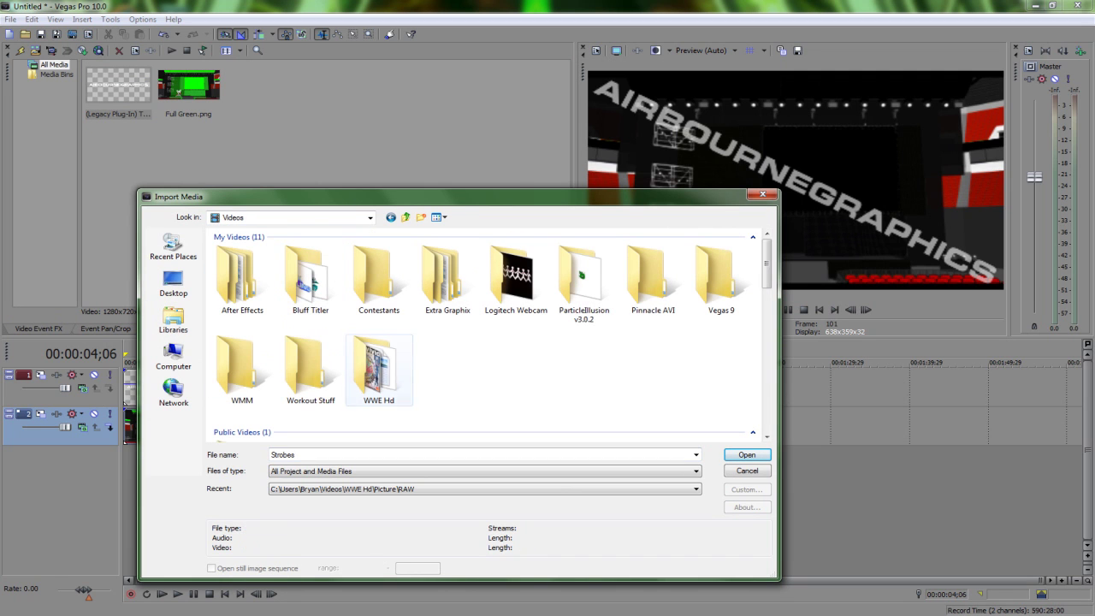
{"action": "double_click", "coordinate": [378, 368]}
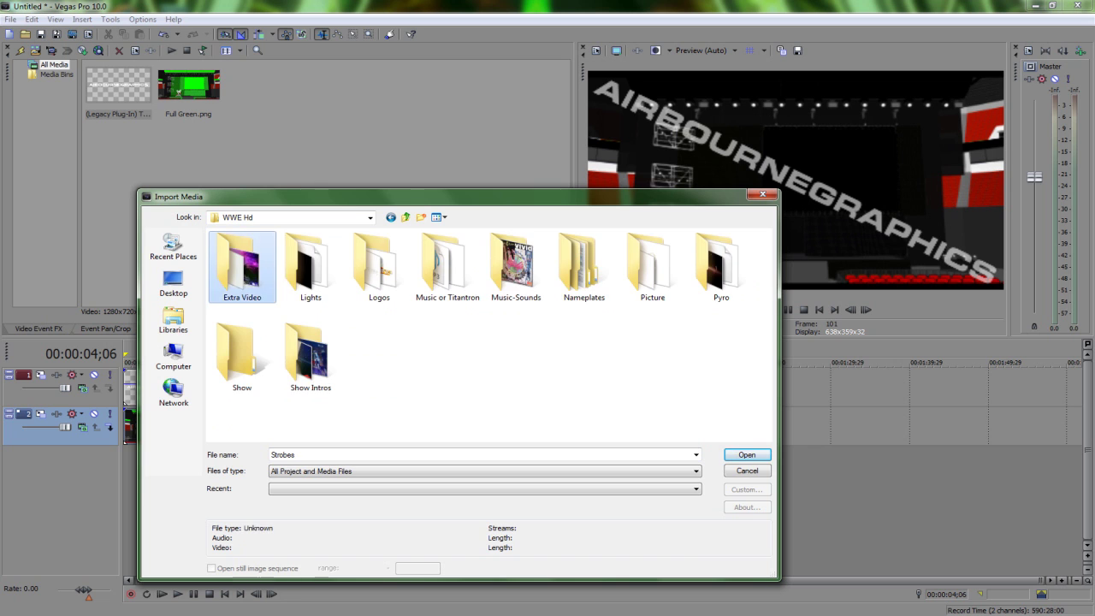
{"action": "double_click", "coordinate": [242, 267]}
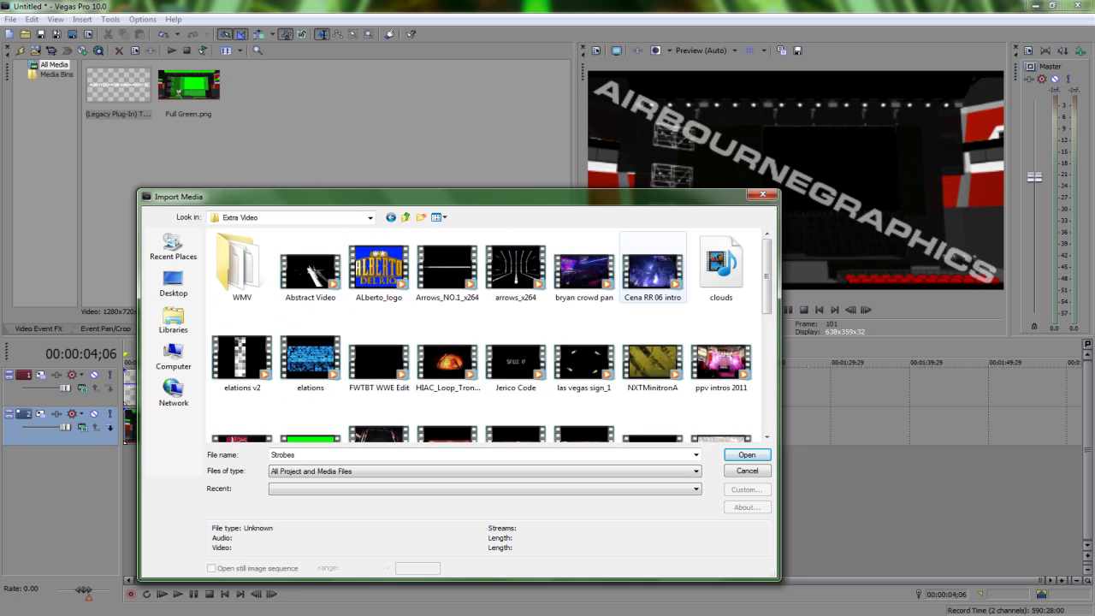
{"action": "scroll", "coordinate": [721, 360], "scroll_direction": "down", "scroll_amount": 3}
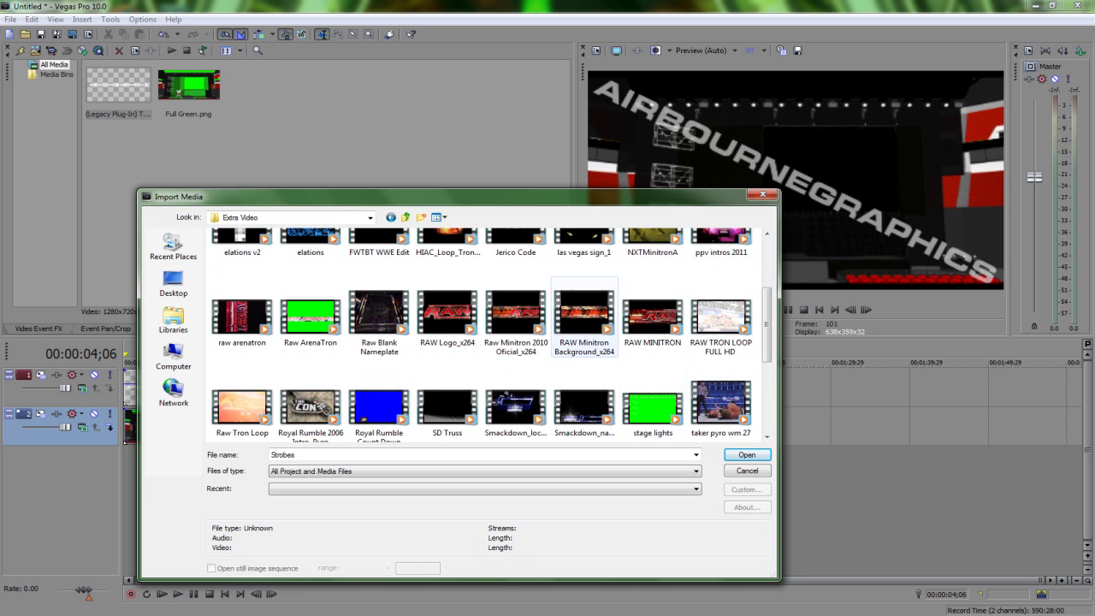
{"action": "scroll", "coordinate": [584, 342], "scroll_direction": "down", "scroll_amount": 3}
{"action": "double_click", "coordinate": [584, 359]}
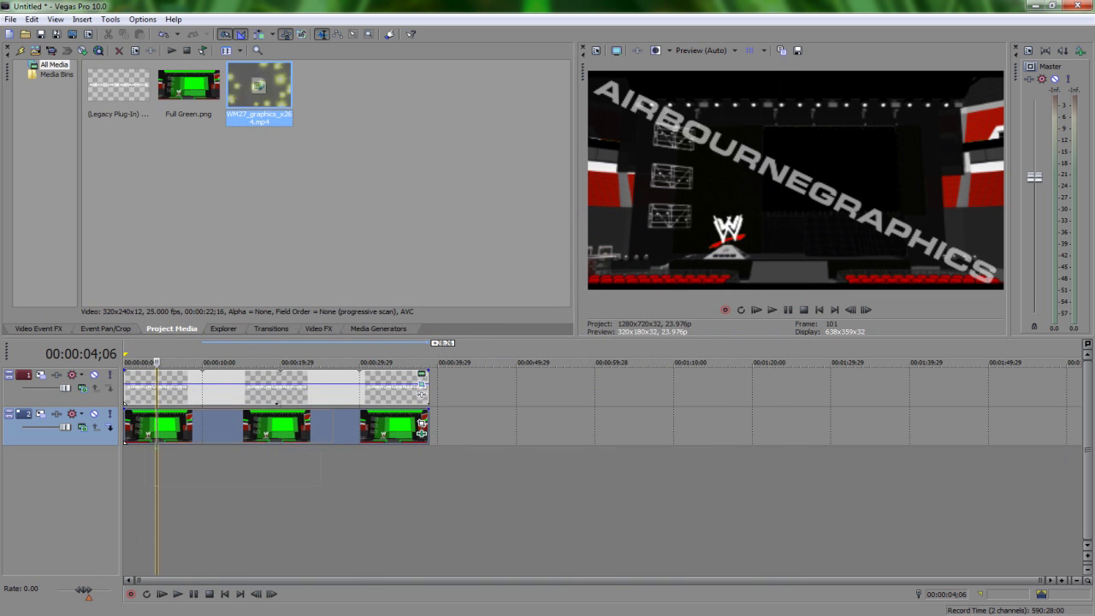
Place WM27_graphics_x264.mp4 on a new track below the stage picture, matching its length, and disable Maintain aspect ratio for that event.
{"action": "left_click_drag", "start_coordinate": [157, 466], "coordinate": [124, 466]}
{"action": "left_click_drag", "start_coordinate": [299, 467], "coordinate": [428, 466]}
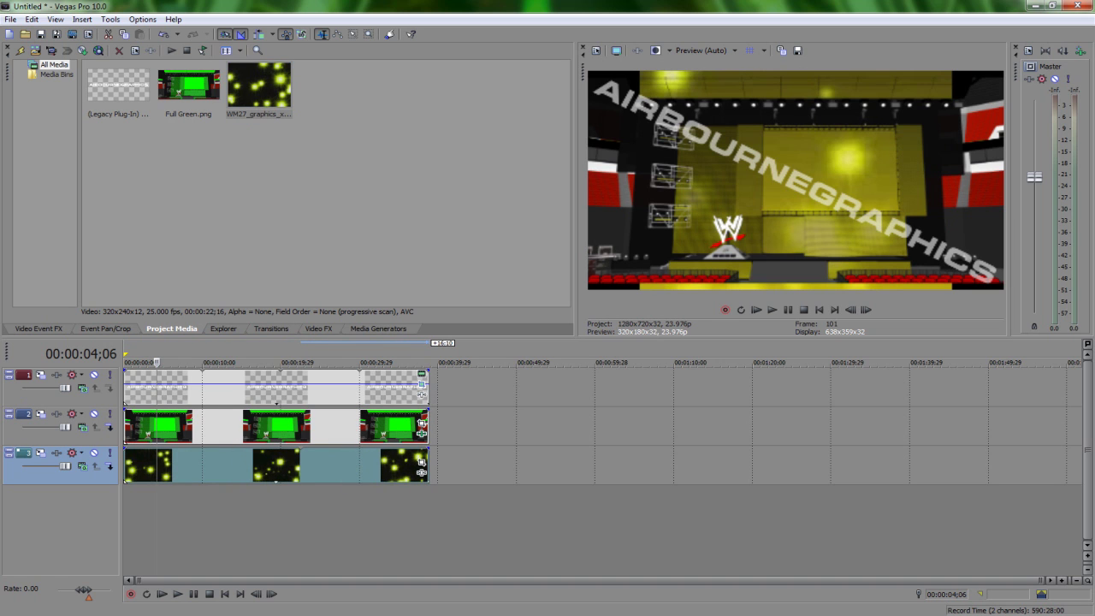
{"action": "right_click", "coordinate": [293, 472]}
{"action": "left_click", "coordinate": [368, 464]}
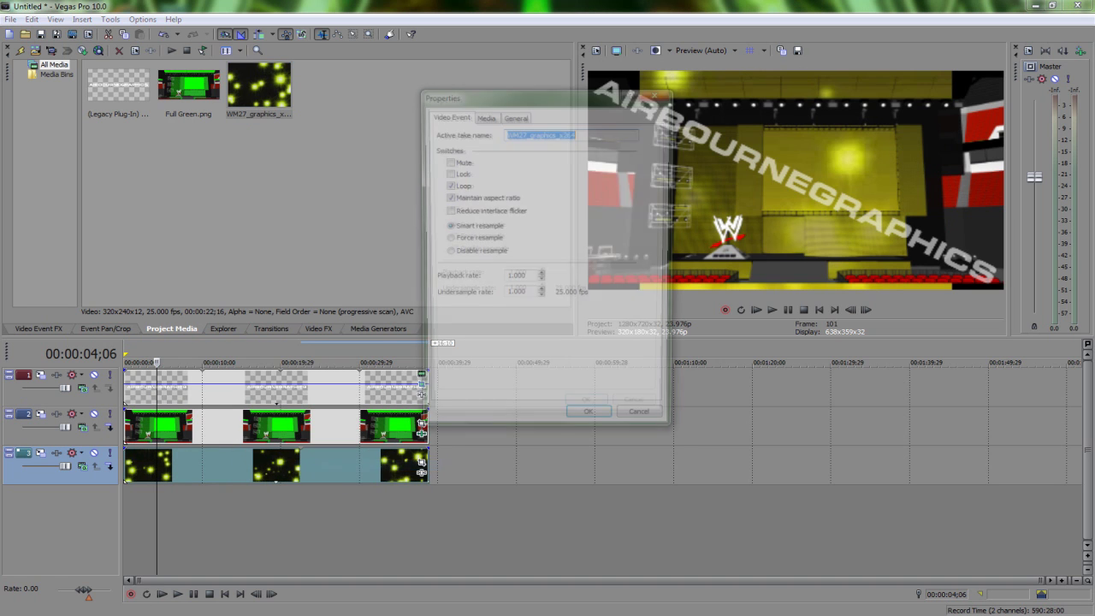
{"action": "left_click", "coordinate": [450, 198]}
{"action": "left_click", "coordinate": [589, 418]}
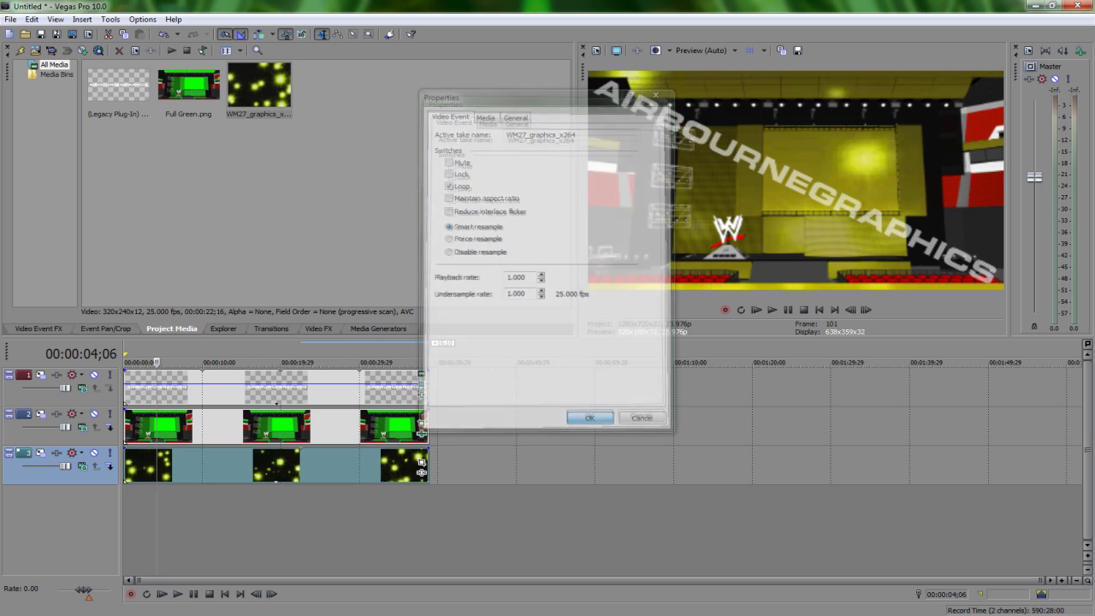
Solo the graphics video track at 00:00:07;21 and check the event's Maintain aspect ratio setting in its properties.
{"action": "right_click", "coordinate": [231, 460]}
{"action": "left_click", "coordinate": [203, 497]}
{"action": "right_click", "coordinate": [198, 495]}
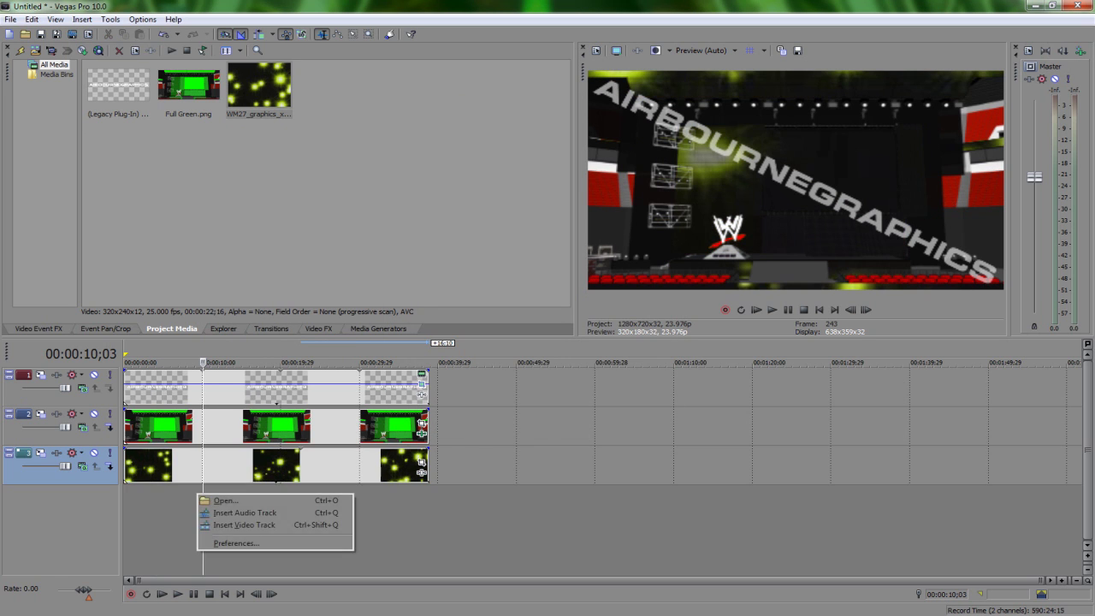
{"action": "left_click", "coordinate": [184, 466]}
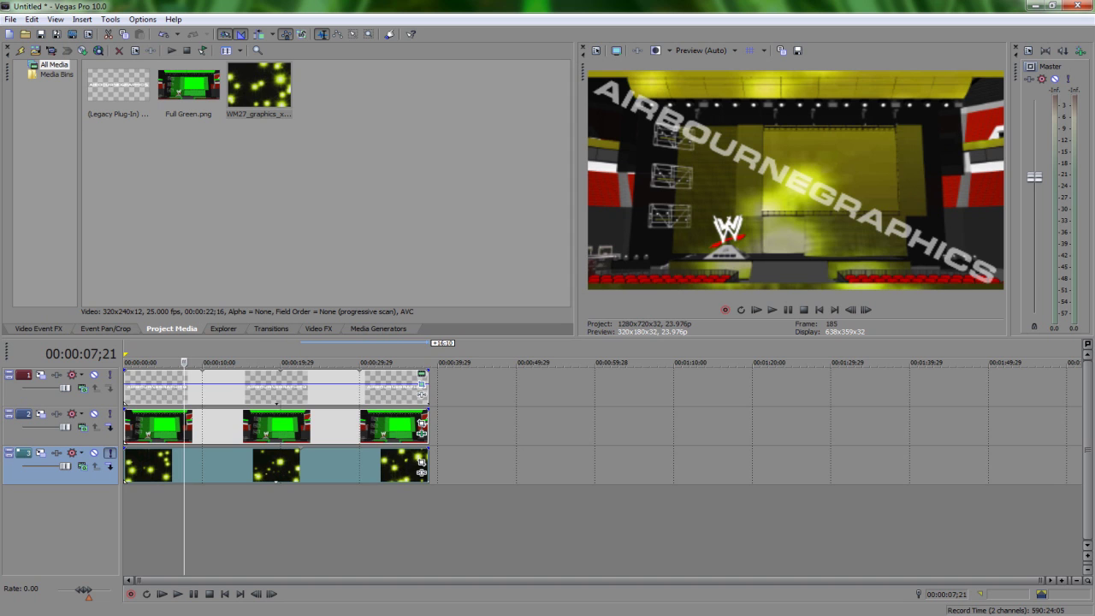
{"action": "right_click", "coordinate": [421, 471]}
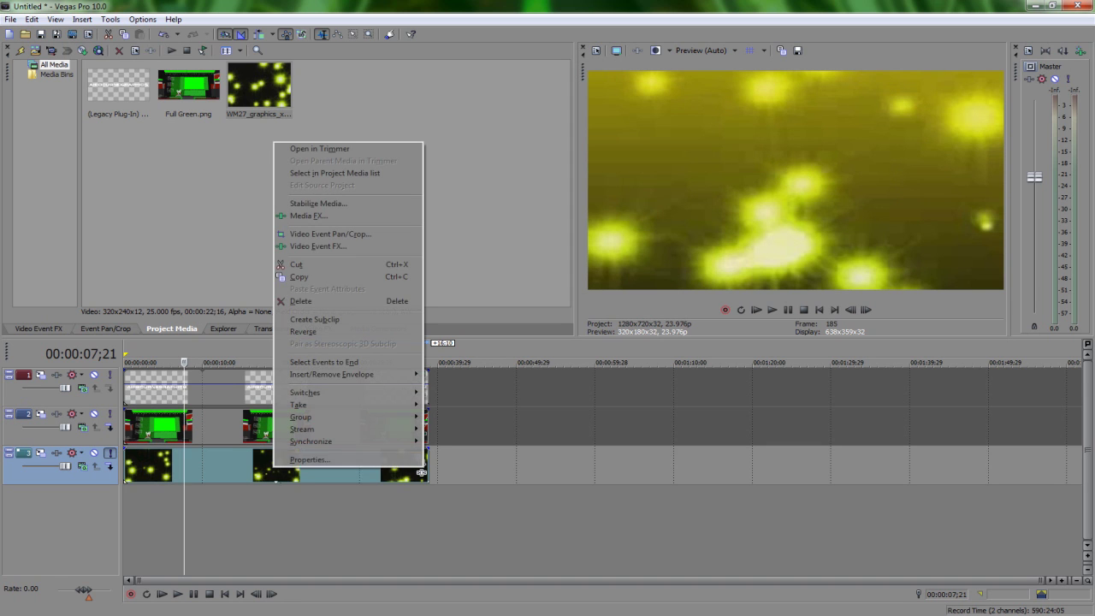
{"action": "left_click", "coordinate": [417, 460]}
{"action": "left_click", "coordinate": [447, 198]}
{"action": "left_click", "coordinate": [589, 419]}
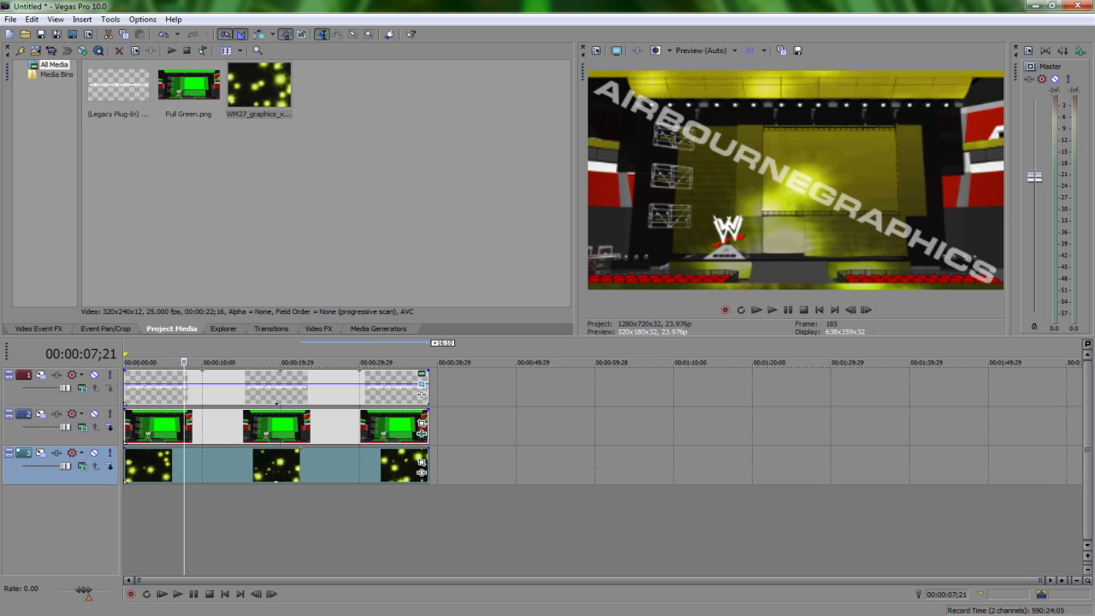
Tint the stage picture yellow with Color Balance, trying midtones of red 0.3805, green 0.3065 and blue -0.5000, and raise the blue again.
{"action": "left_click", "coordinate": [38, 329]}
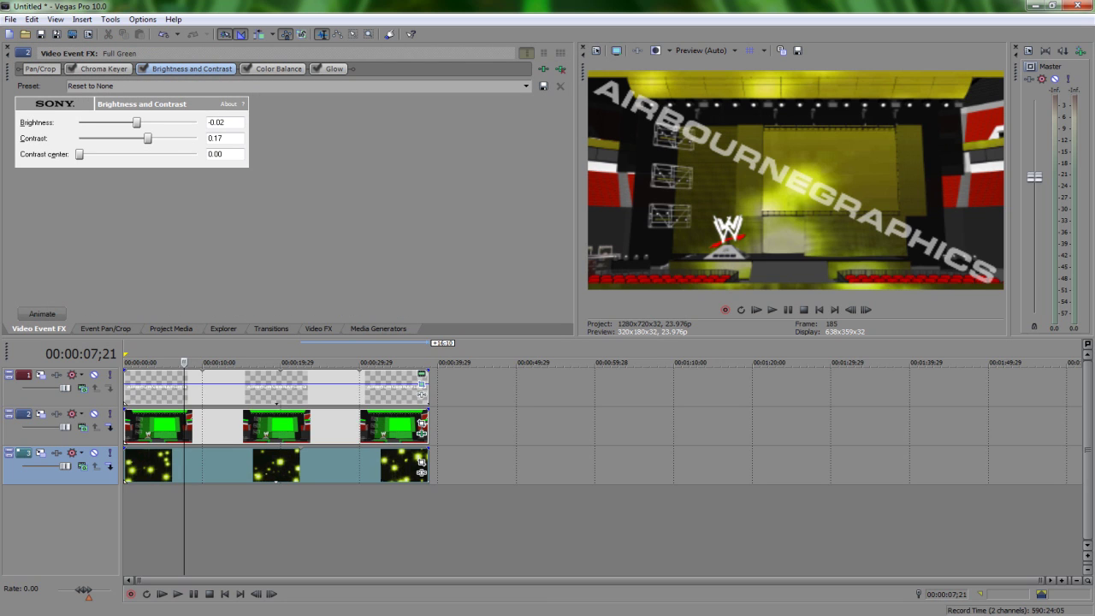
{"action": "left_click", "coordinate": [278, 68]}
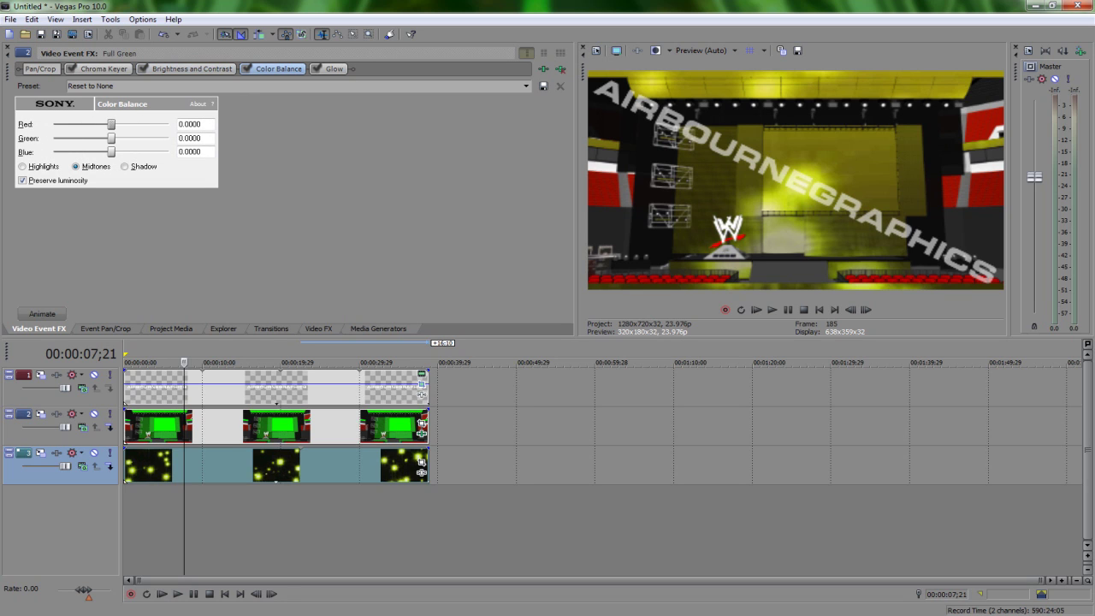
{"action": "left_click_drag", "start_coordinate": [111, 124], "coordinate": [53, 152]}
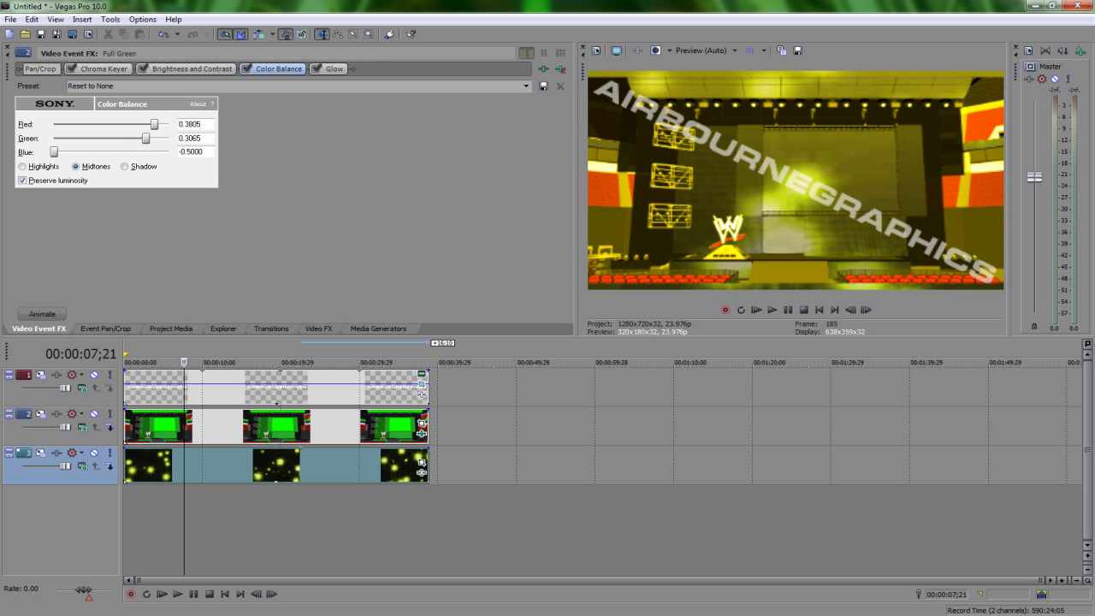
{"action": "left_click_drag", "start_coordinate": [54, 151], "coordinate": [127, 151]}
Set the stage picture's Glow effect to an intensity of 1.818 and a glow percent of 0.439, keeping the glow color white.
{"action": "left_click", "coordinate": [333, 68]}
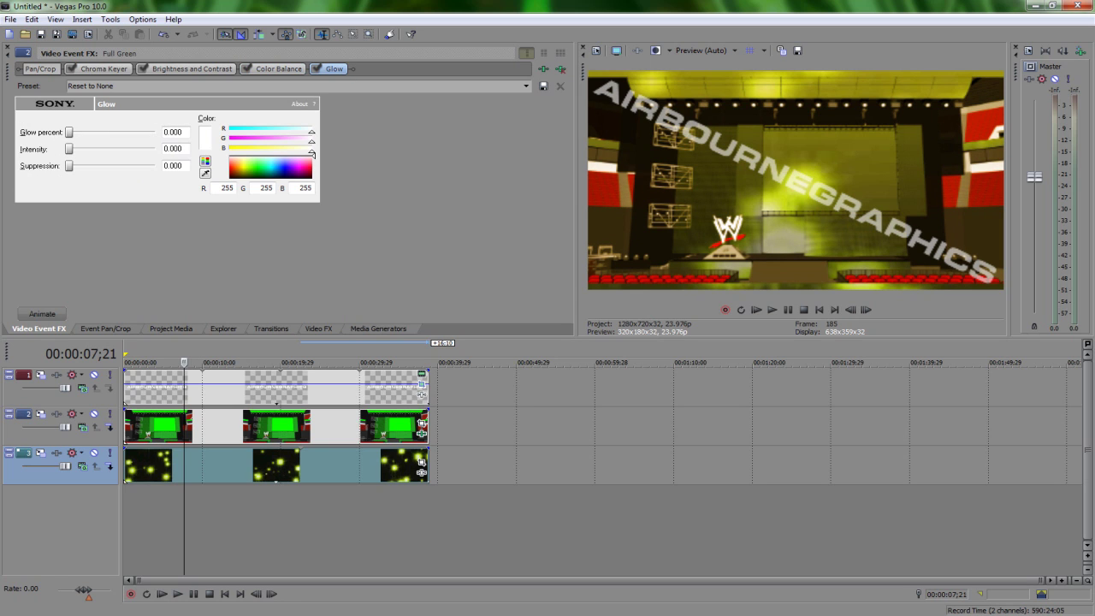
{"action": "left_click_drag", "start_coordinate": [70, 149], "coordinate": [93, 149]}
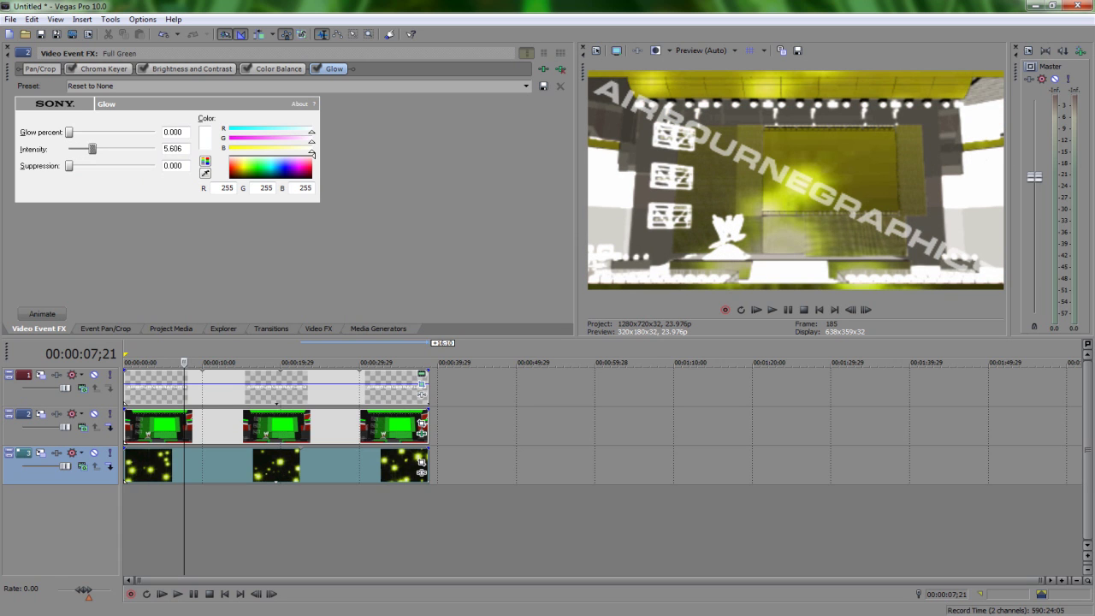
{"action": "mouse_move", "coordinate": [93, 149]}
{"action": "left_mouse_down"}
{"action": "mouse_move", "coordinate": [83, 149]}
{"action": "mouse_move", "coordinate": [106, 149]}
{"action": "mouse_move", "coordinate": [76, 149]}
{"action": "left_mouse_up"}
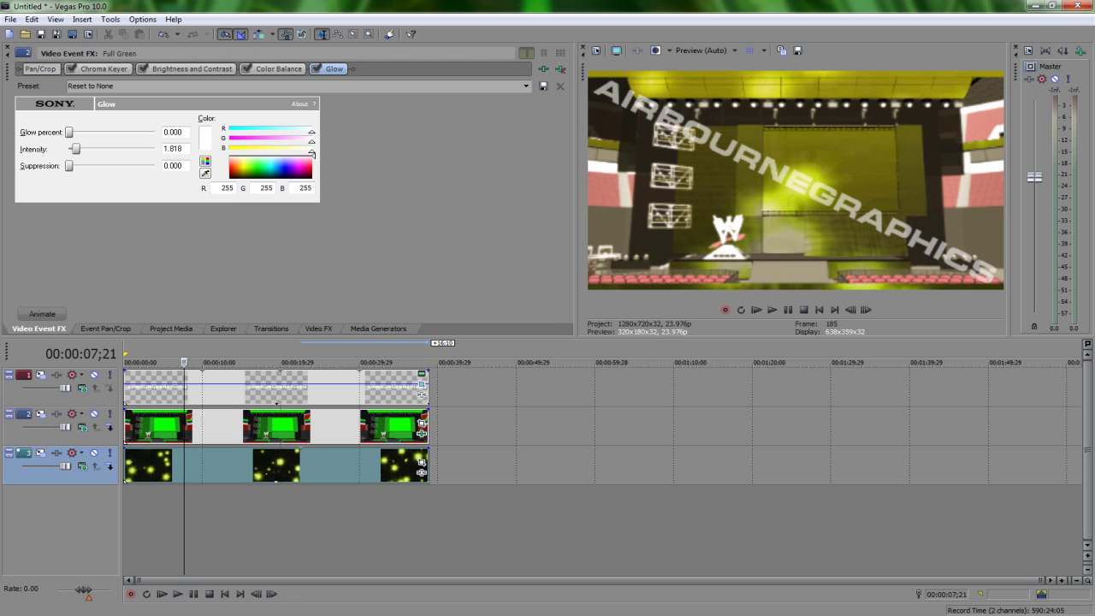
{"action": "left_click_drag", "start_coordinate": [69, 131], "coordinate": [106, 133]}
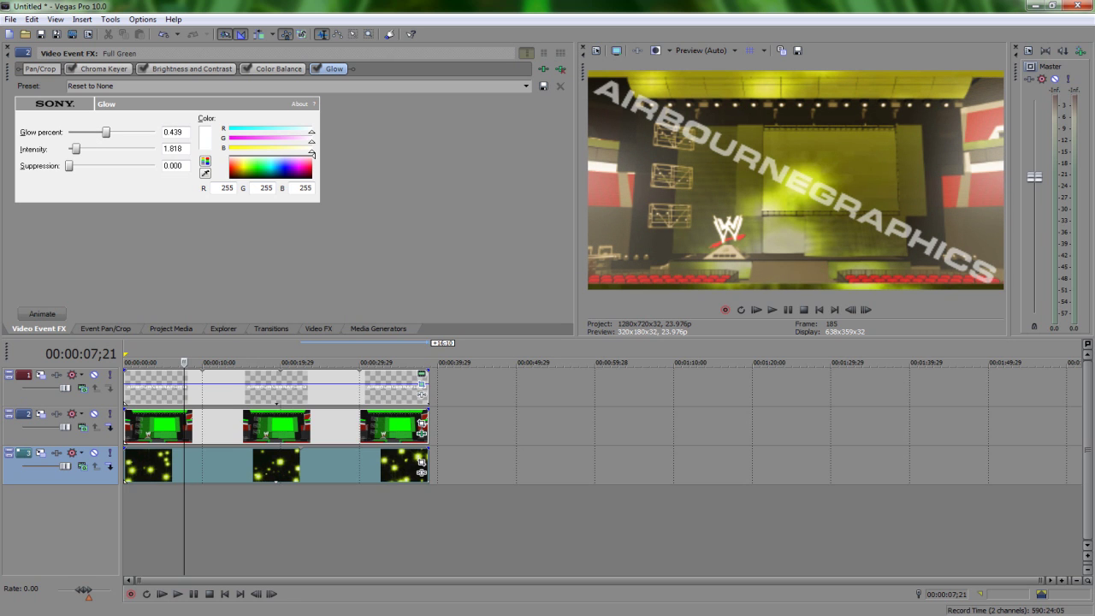
{"action": "left_click", "coordinate": [241, 167]}
{"action": "left_click_drag", "start_coordinate": [241, 166], "coordinate": [312, 155]}
Disable Glow, Color Balance, Brightness and Contrast, and Chroma Keyer in turn to compare the stage picture without each effect.
{"action": "left_click", "coordinate": [315, 68]}
{"action": "left_click", "coordinate": [245, 69]}
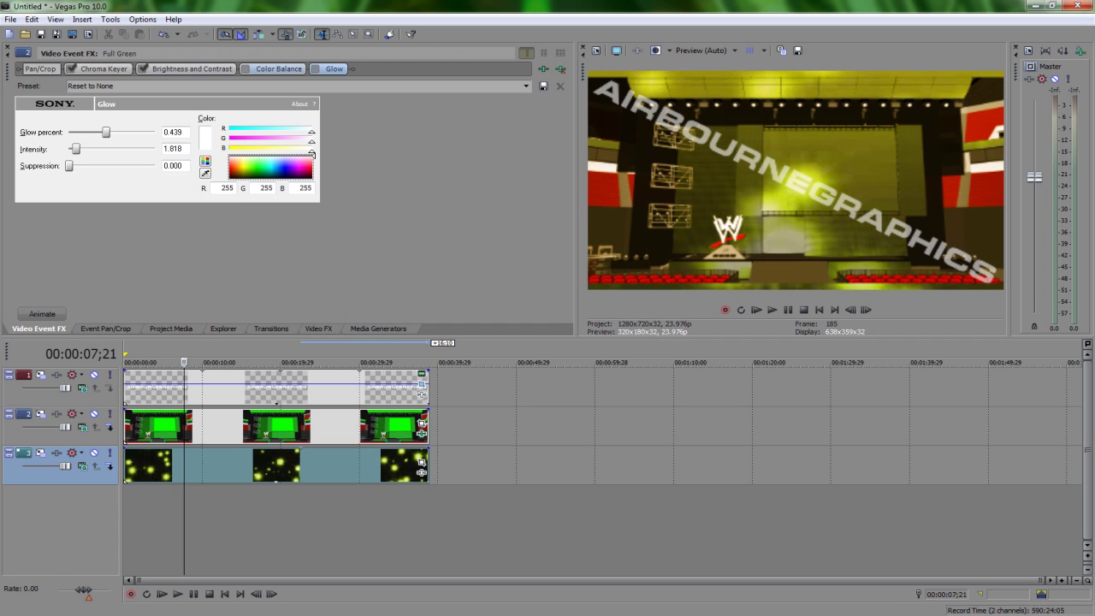
{"action": "left_click", "coordinate": [142, 69]}
{"action": "left_click", "coordinate": [71, 68]}
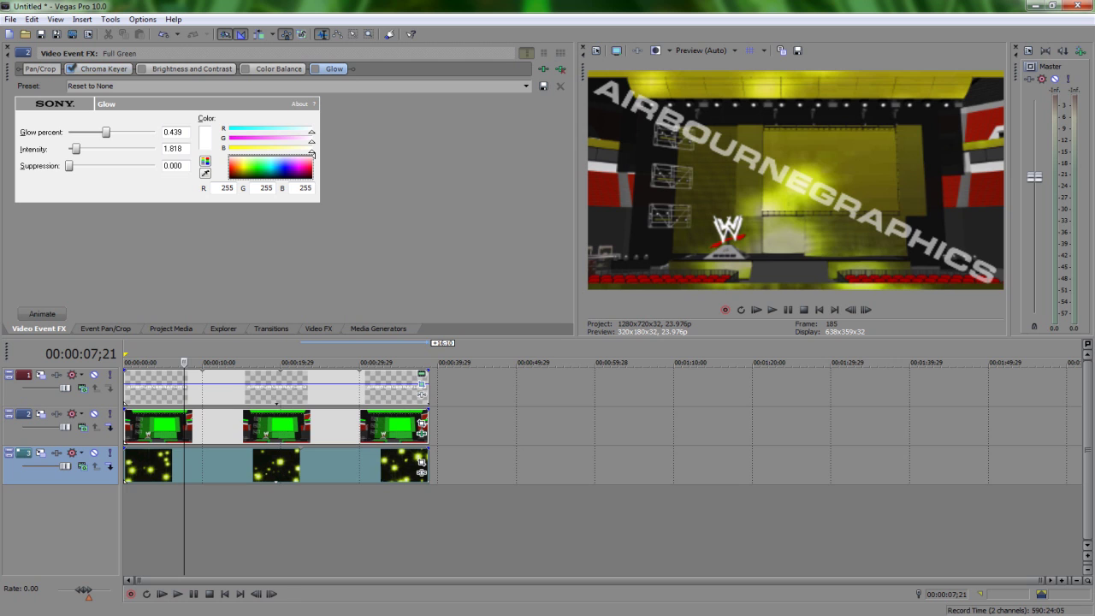
{"action": "left_click", "coordinate": [71, 68]}
{"action": "left_click", "coordinate": [142, 68]}
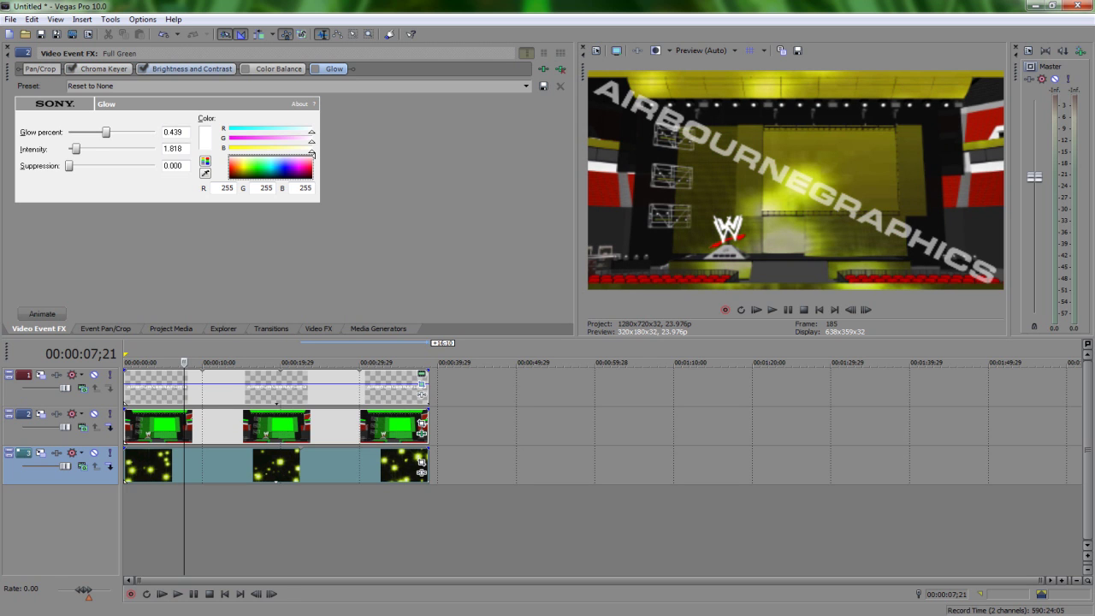
{"action": "left_click", "coordinate": [142, 69]}
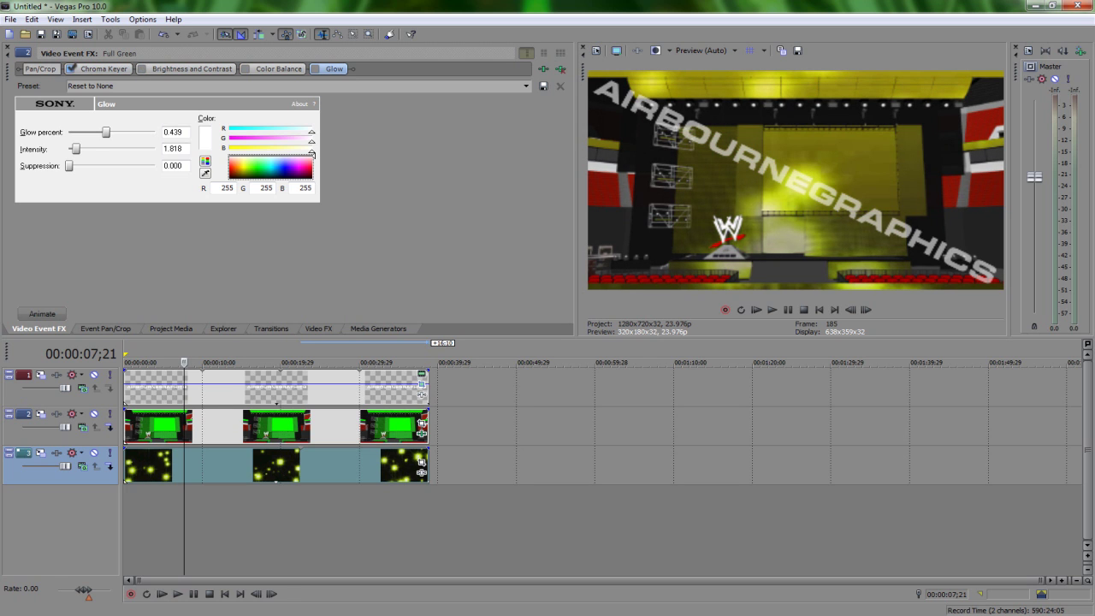
{"action": "left_click", "coordinate": [72, 68]}
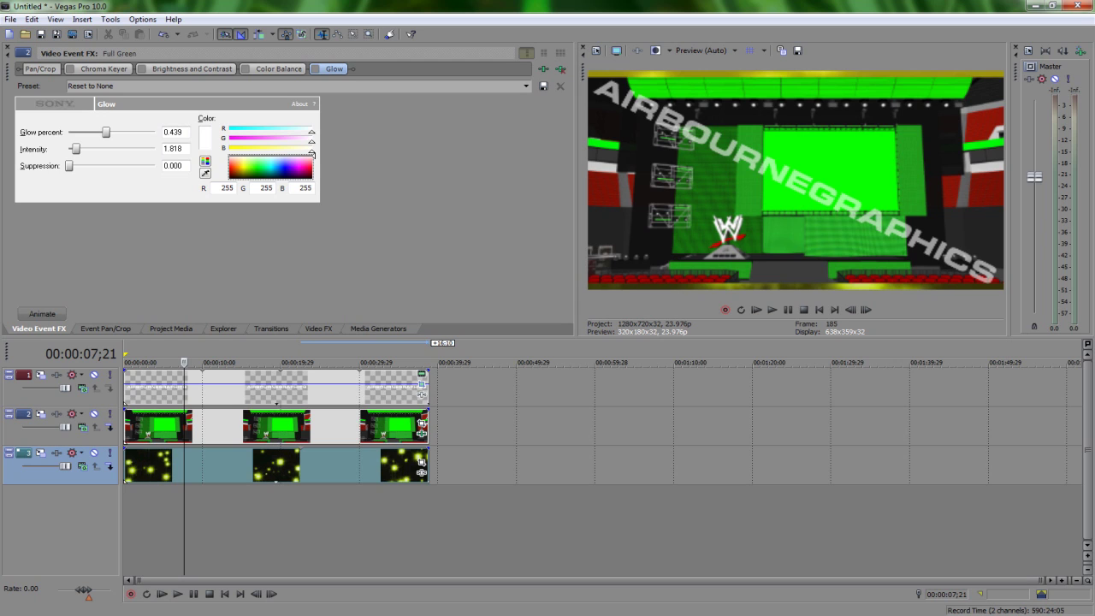
Re-enable Chroma Keyer, Brightness and Contrast, Color Balance and Glow one by one to review each effect's contribution to the stage picture.
{"action": "left_click", "coordinate": [71, 68]}
{"action": "left_click", "coordinate": [71, 69]}
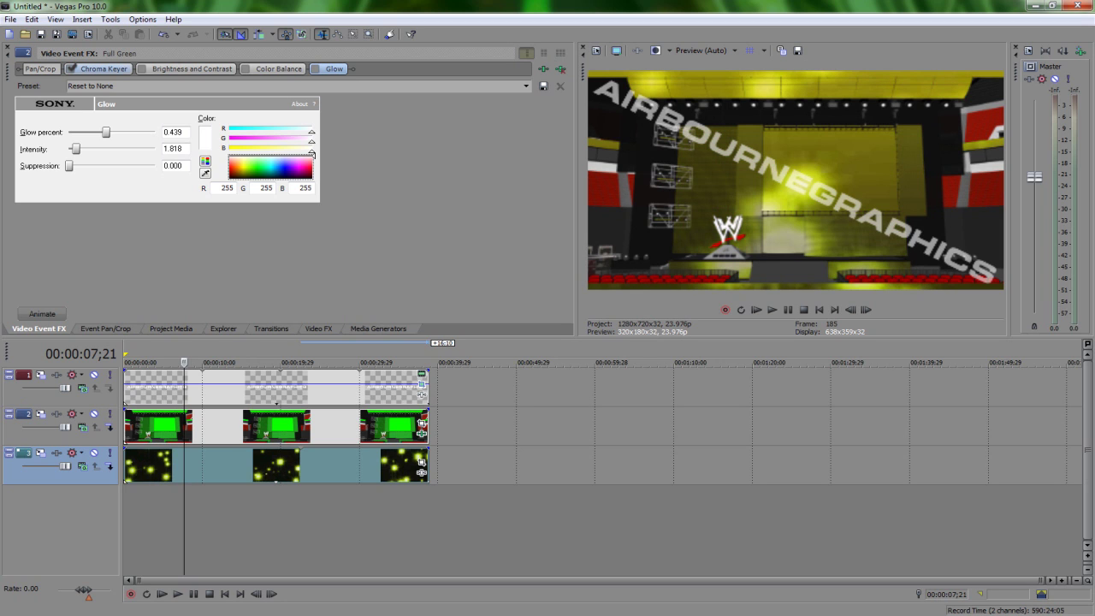
{"action": "left_click", "coordinate": [142, 69]}
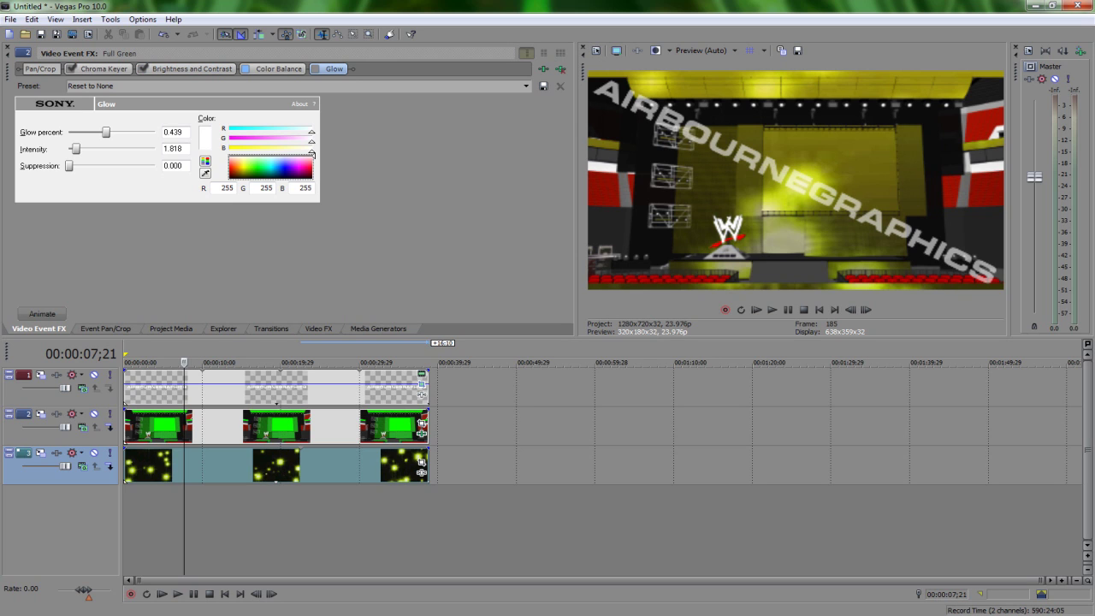
{"action": "left_click", "coordinate": [246, 68]}
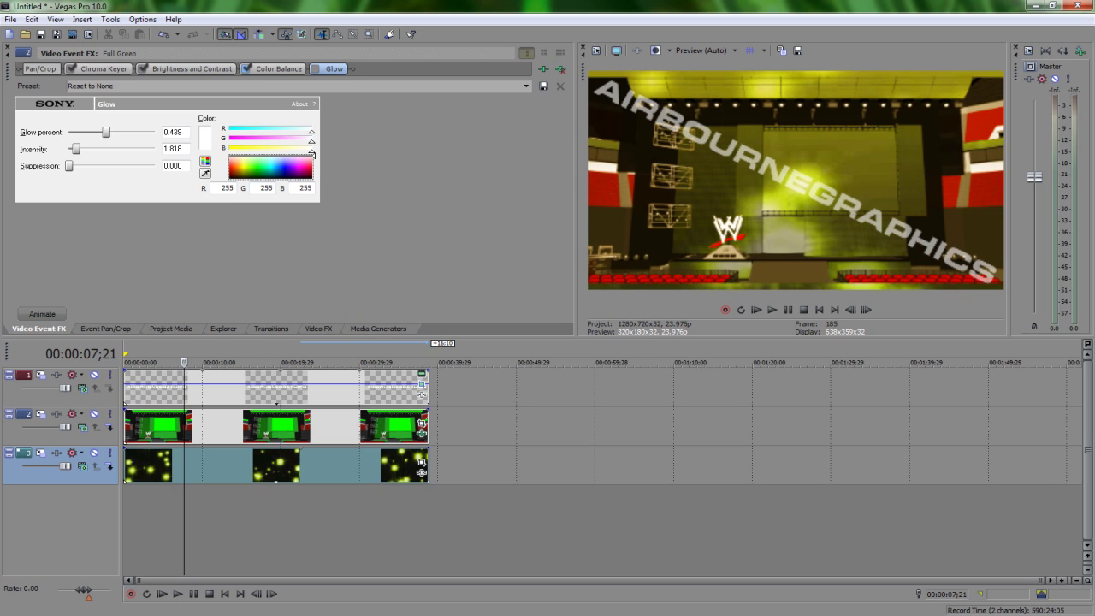
{"action": "left_click", "coordinate": [315, 68]}
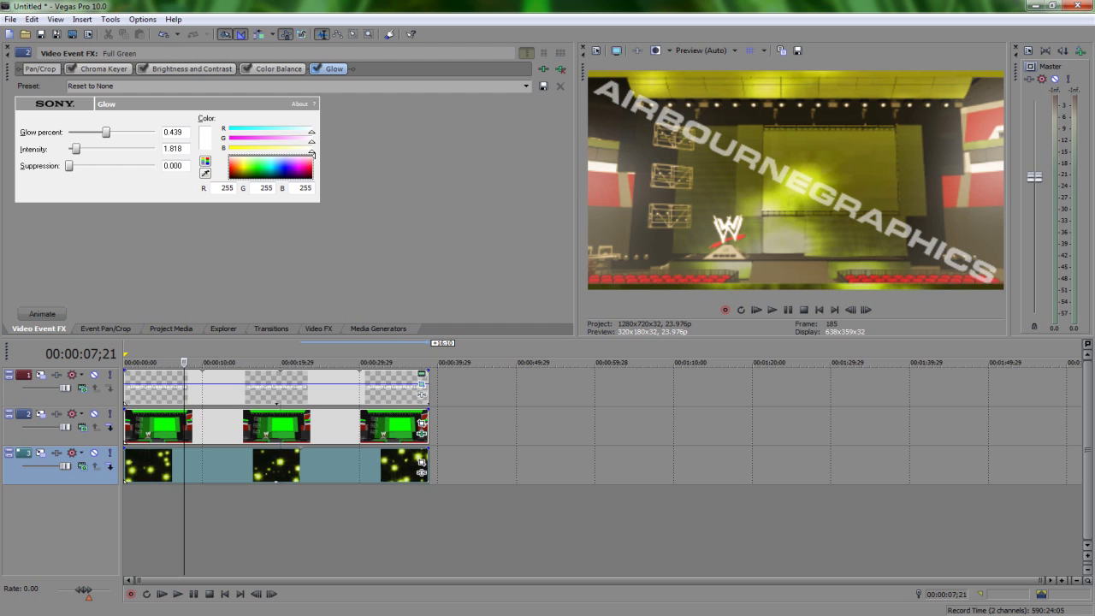
Set the Glow effect's suppression to 0.068 and its color to a green with RGB 27, 255, 153.
{"action": "left_click_drag", "start_coordinate": [70, 166], "coordinate": [78, 166]}
{"action": "left_click_drag", "start_coordinate": [312, 154], "coordinate": [264, 165]}
{"action": "left_click_drag", "start_coordinate": [79, 165], "coordinate": [73, 166]}
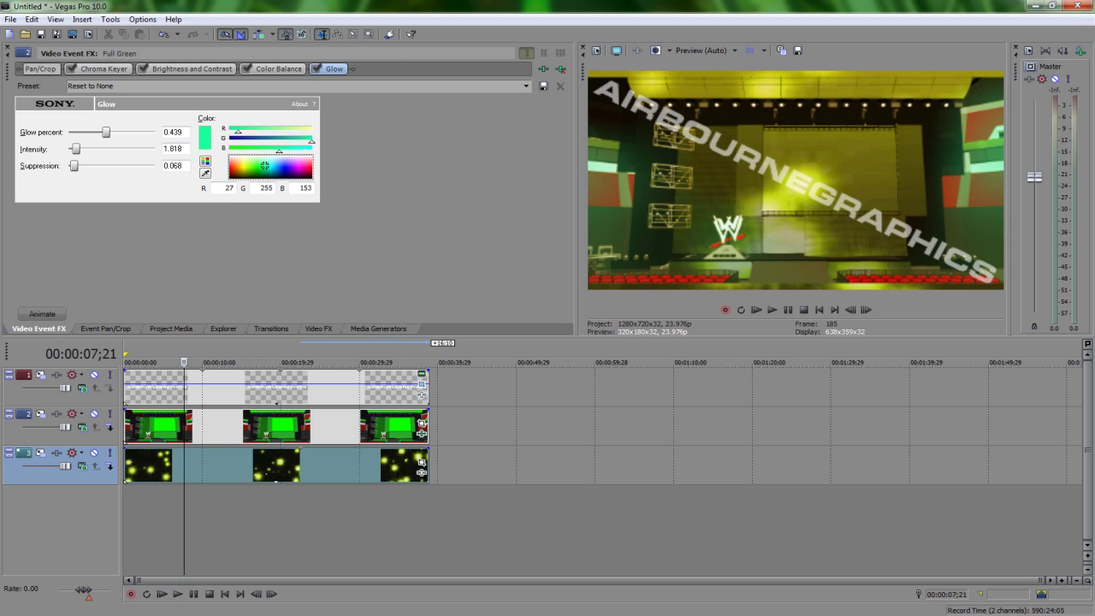